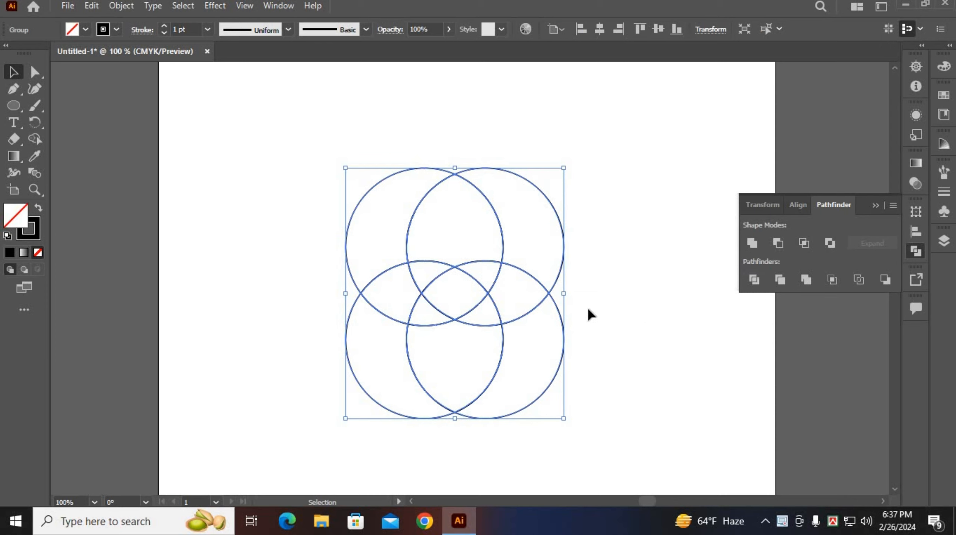
Ungroup the divided overlapping circles and collapse the Pathfinder panel.
left_click(587, 305)
left_click(549, 298)
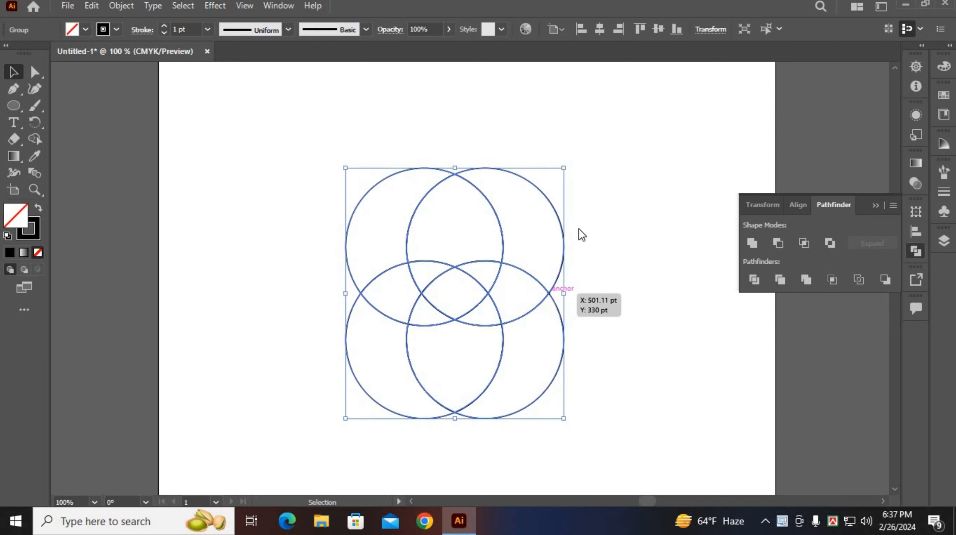
right_click(577, 233)
left_click(765, 199)
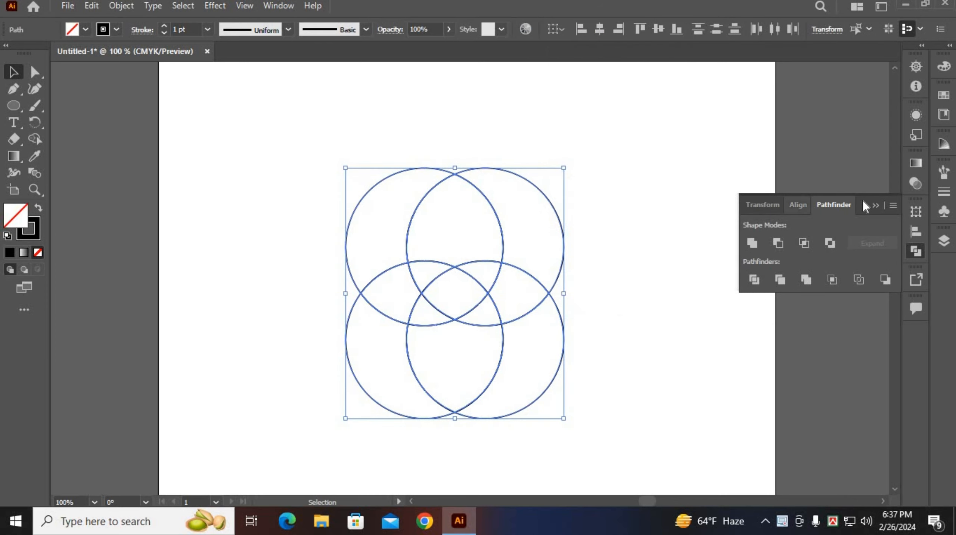
left_click(875, 204)
Delete the circle pieces surrounding the shield-shaped piece and move the shield up towards the middle of the artboard.
left_click(531, 236)
left_click_drag(324, 189, 590, 301)
left_click(570, 255)
left_click(563, 253)
key("Delete")
left_click_drag(524, 224, 389, 249)
key("Delete")
left_click_drag(341, 267, 574, 299)
key("Delete")
left_click_drag(492, 362, 480, 260)
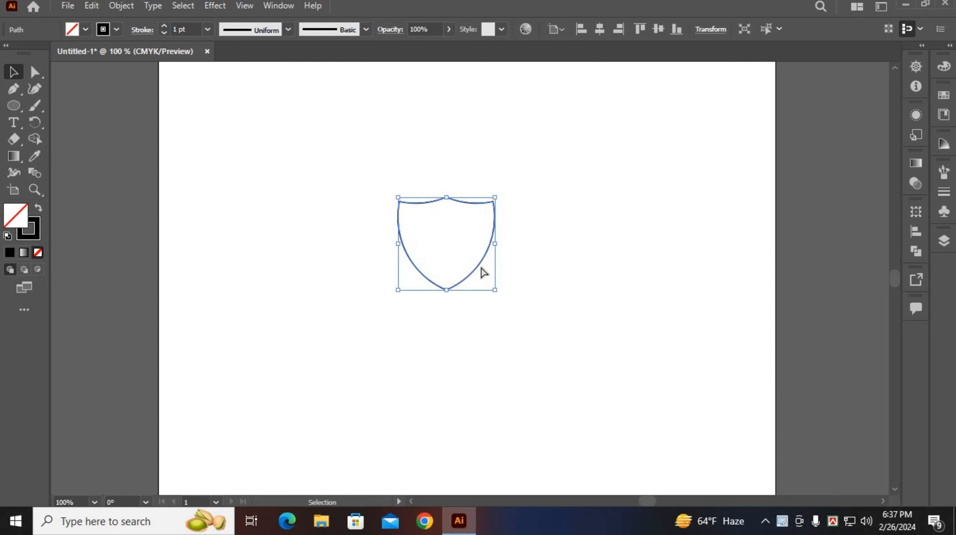
Copy the shield in place and enlarge the copy slightly and proportionally from its centre to form an outer outline.
key("a")
key("v")
key("ctrl+c")
key("ctrl+f")
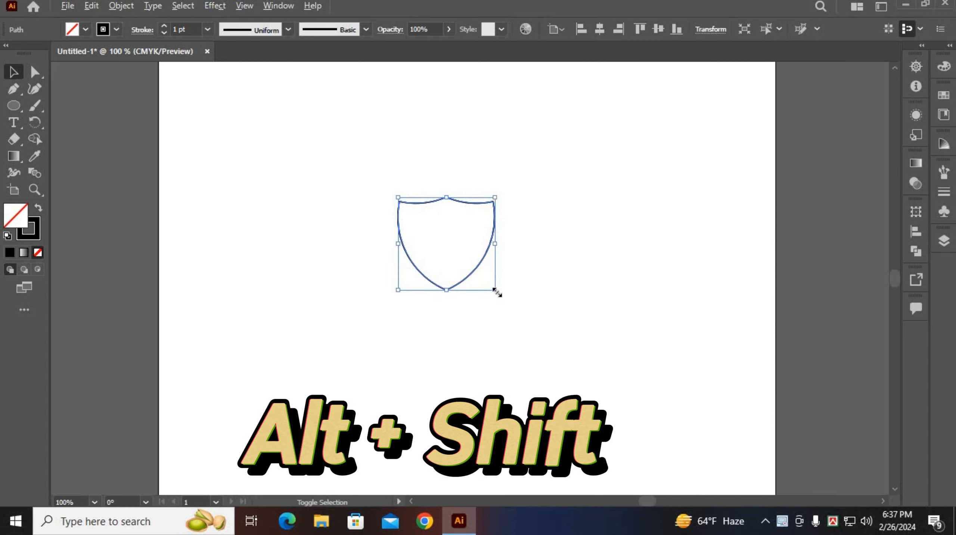
mouse_move(497, 292)
left_mouse_down()
mouse_move(503, 300)
mouse_move(493, 290)
left_mouse_up()
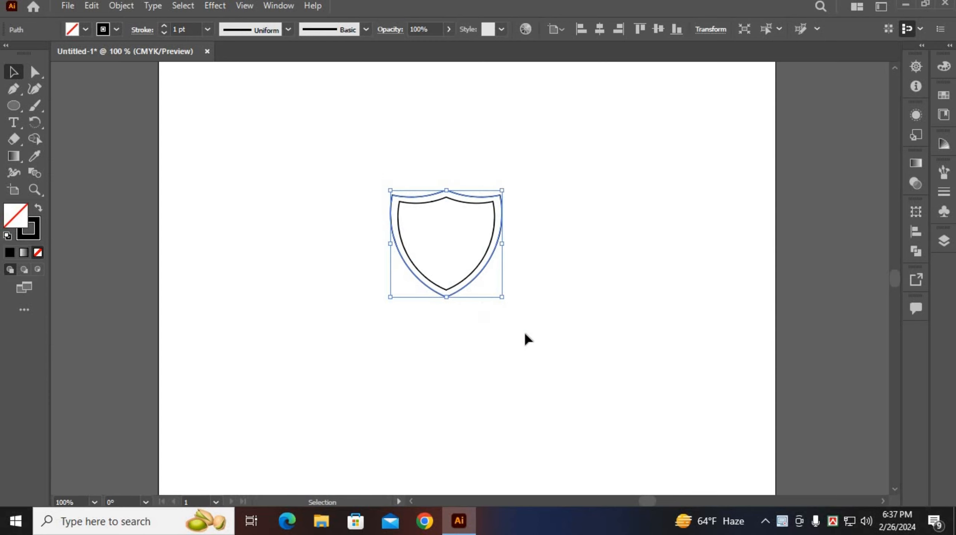
Group the two shield outlines and move the group to the artboard's upper-right corner.
left_click_drag(524, 333, 369, 171)
right_click(480, 280)
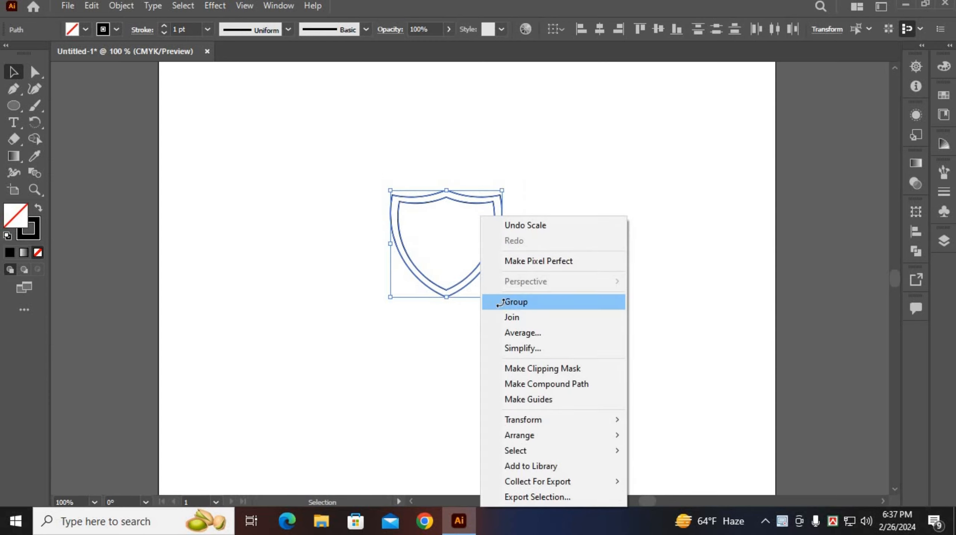
left_click(500, 302)
left_click_drag(499, 262, 753, 159)
left_click(608, 259)
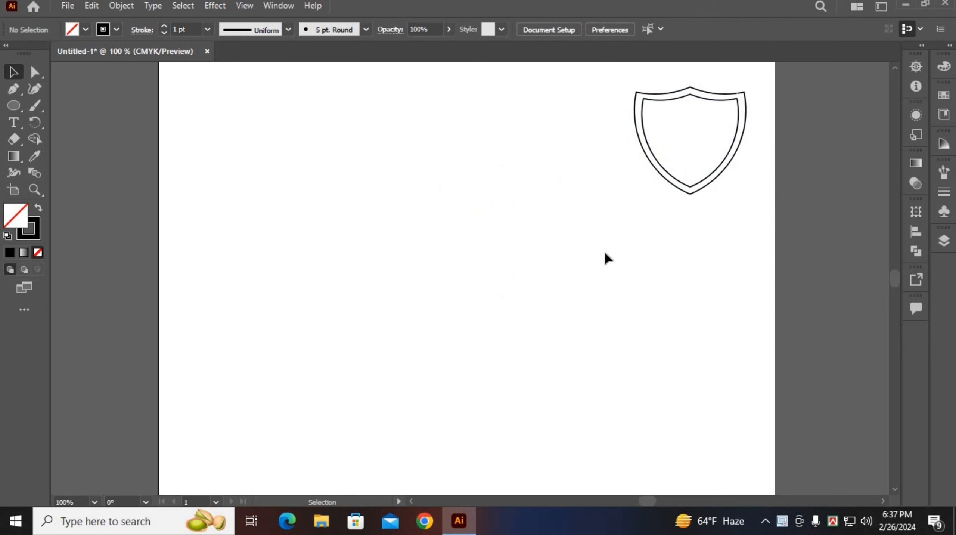
Draw a long vertical line in the artboard's empty area and place a copy a short distance to its right.
right_click(20, 110)
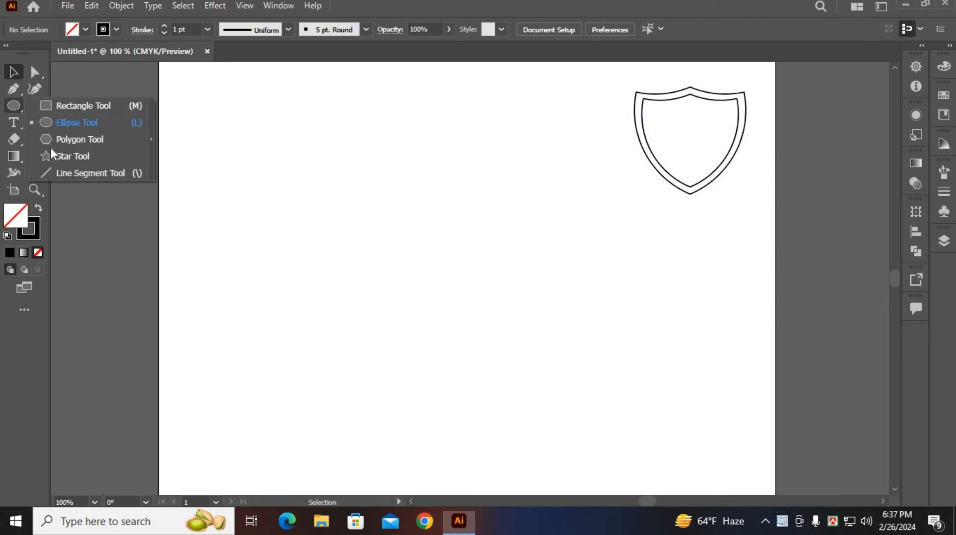
left_click(71, 173)
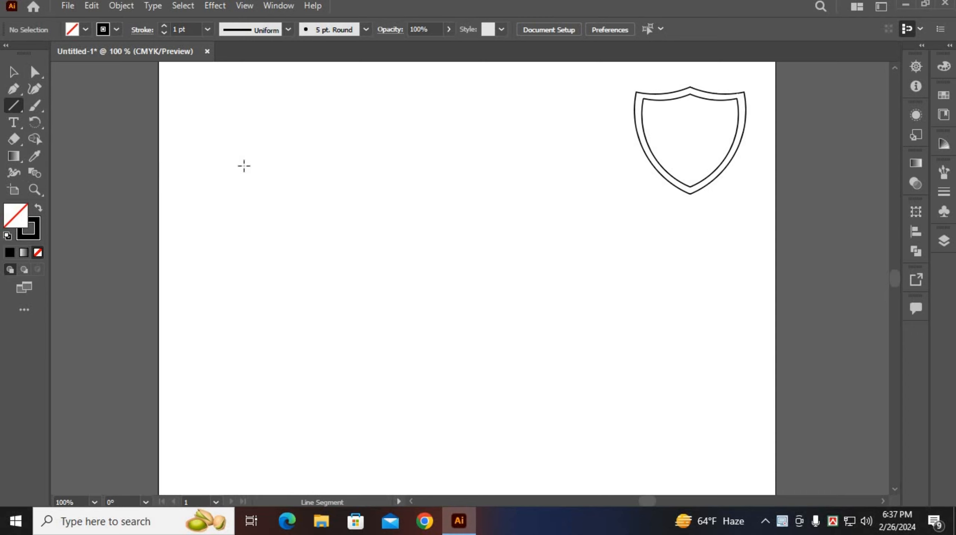
left_click_drag(329, 105, 321, 343)
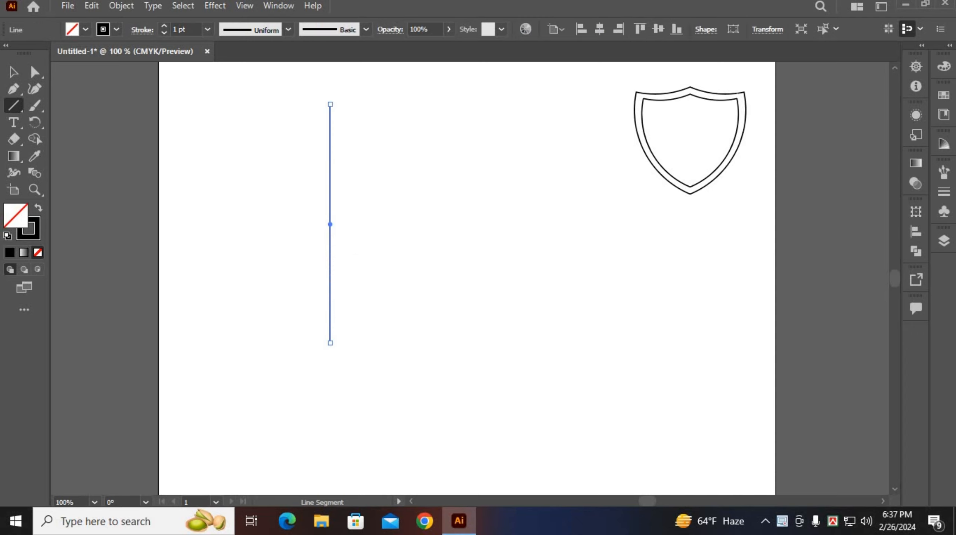
key("v")
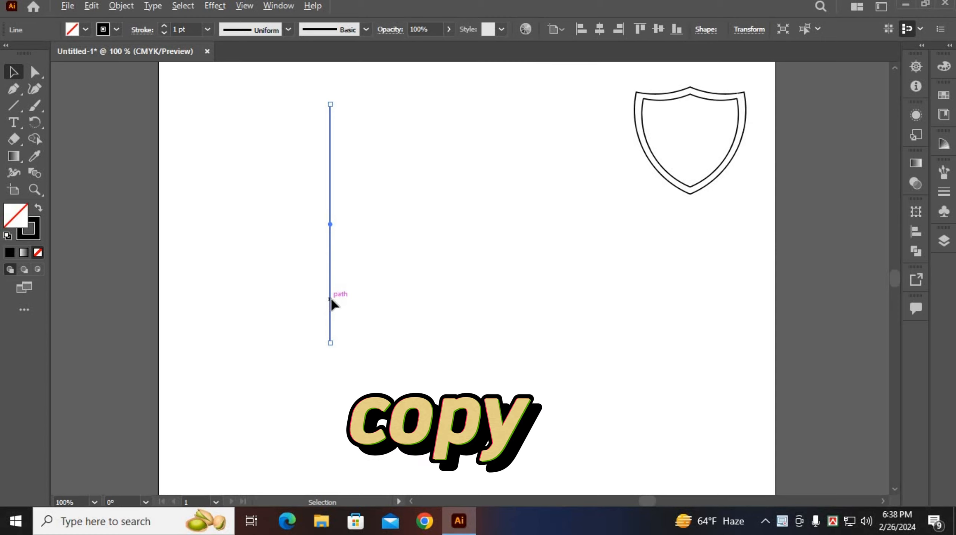
left_click_drag(332, 300, 345, 302)
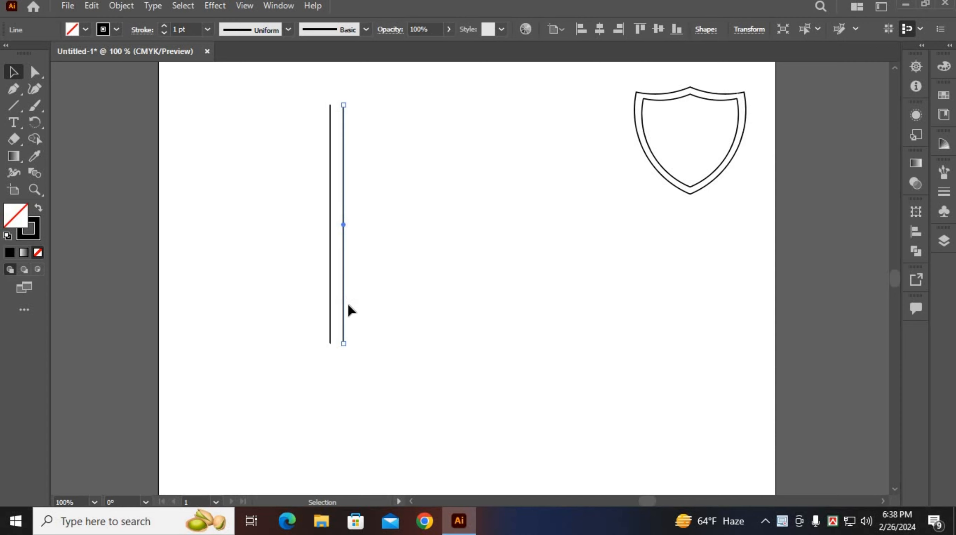
Repeat the line copy thirteen times to make a row of fifteen evenly spaced vertical lines.
key("ctrl")
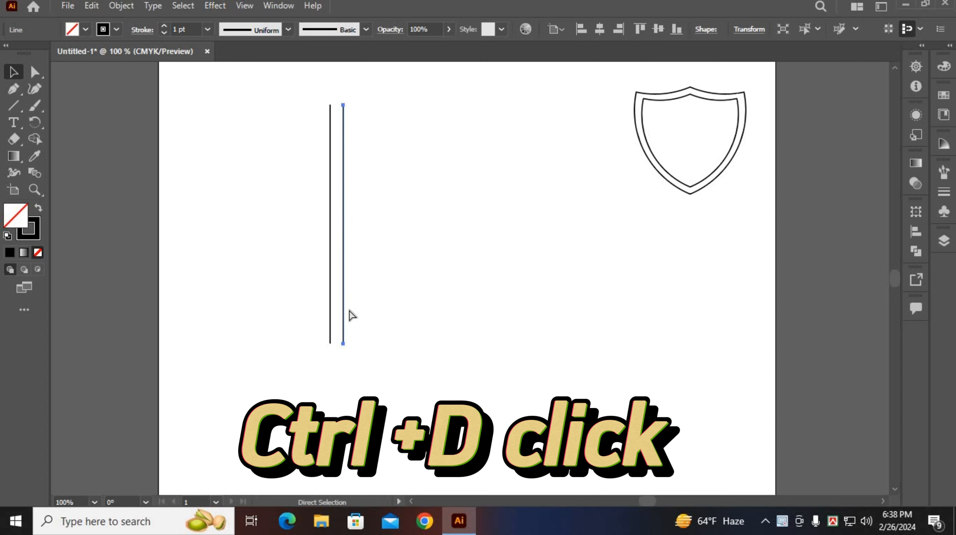
key("ctrl+d")
key("ctrl+d")
key("ctrl+d")
key("ctrl+d")
key("ctrl+d")
key("ctrl+d")
key("ctrl+d")
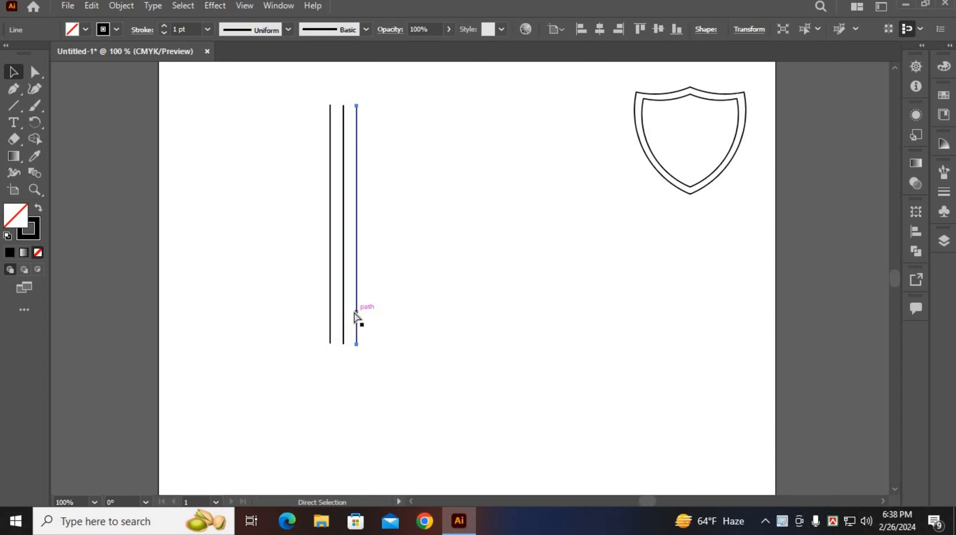
key("ctrl+d")
key("ctrl+d")
key("ctrl+d")
key("ctrl+d")
key("ctrl+d")
key("ctrl+d")
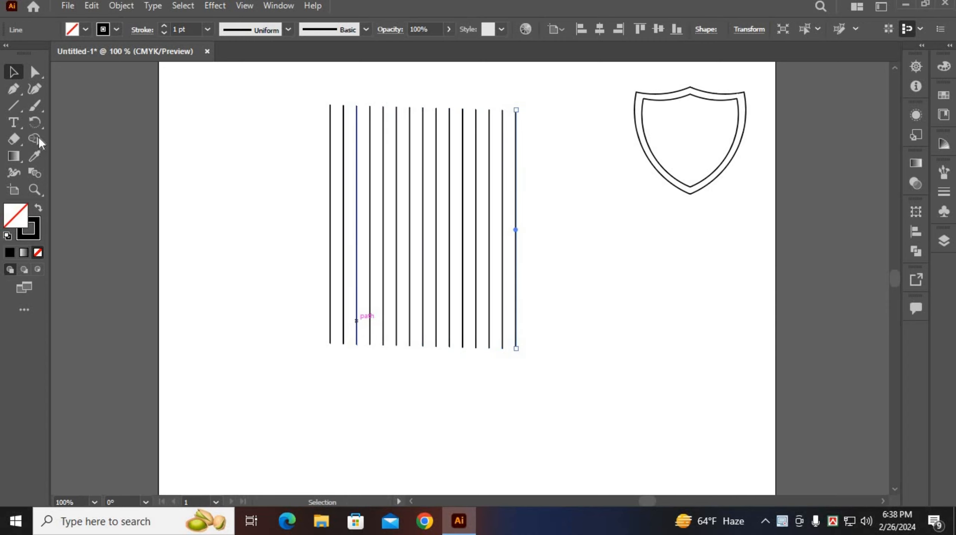
Move all the vertical lines slightly down, copy them in place and rotate the copy 90° to form a grid.
left_click_drag(290, 95, 518, 346)
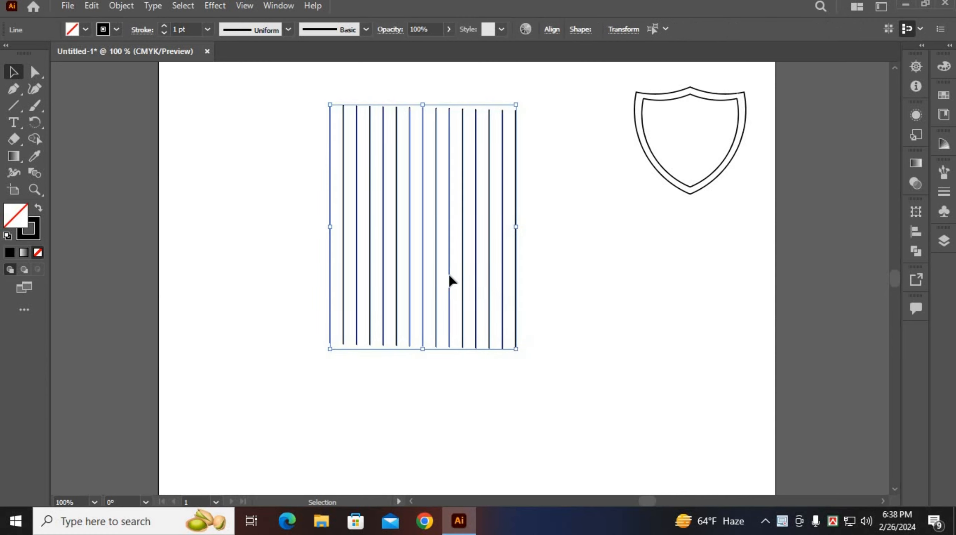
left_click_drag(448, 315, 482, 360)
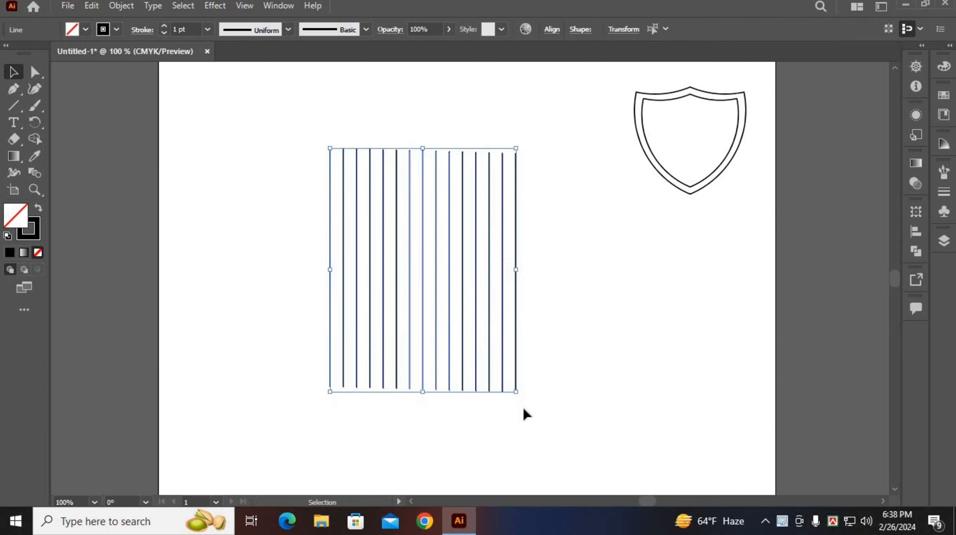
key("ctrl+c")
key("ctrl+f")
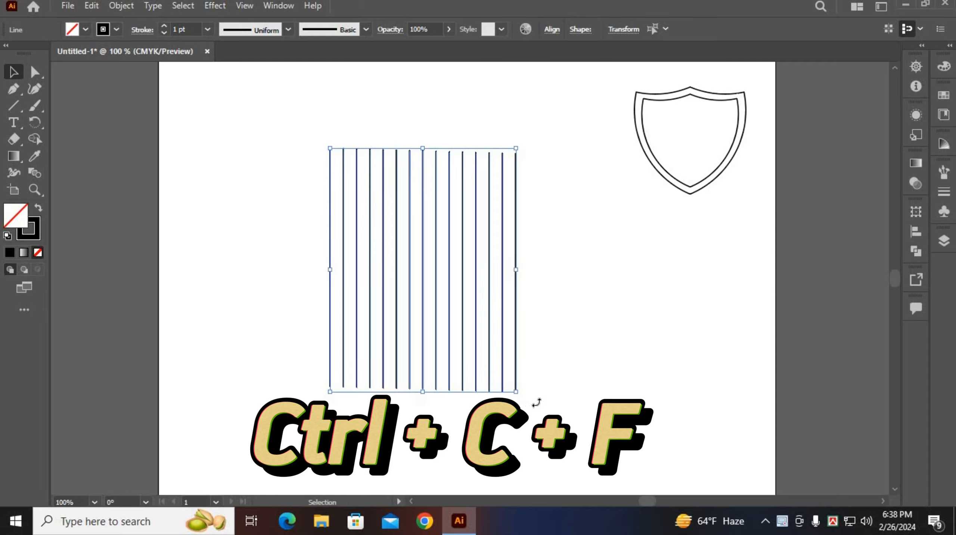
left_click_drag(536, 401, 541, 182)
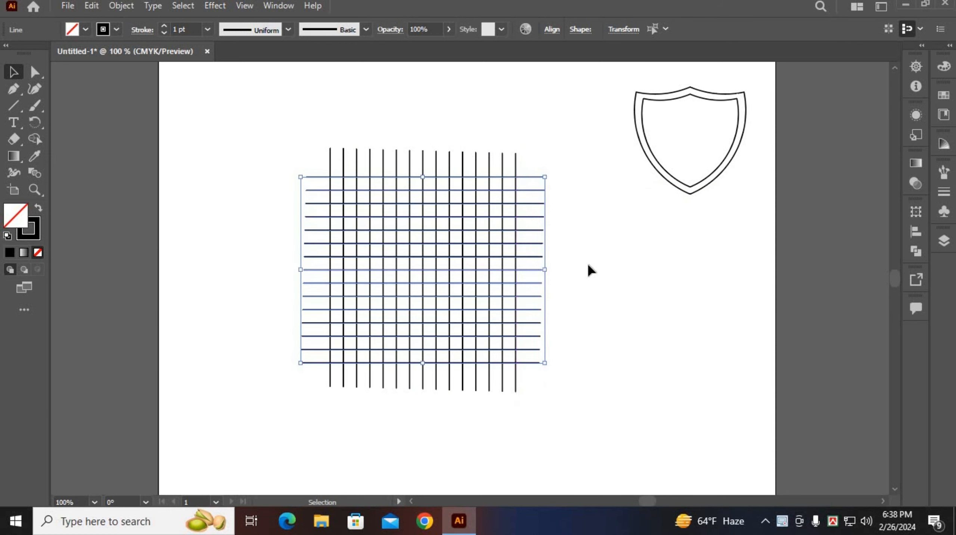
left_click(588, 313)
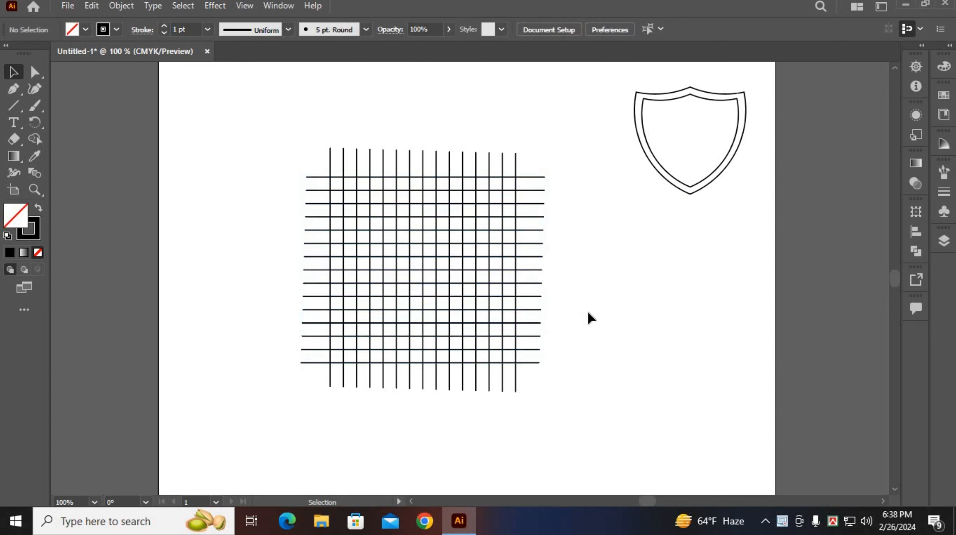
left_click(540, 362)
left_click_drag(593, 178, 544, 358)
left_click_drag(544, 154, 550, 370)
left_click(648, 262)
Move the shield group onto the grid, enlarge it proportionally from its centre and align it with the grid lines.
key("ctrl+equal")
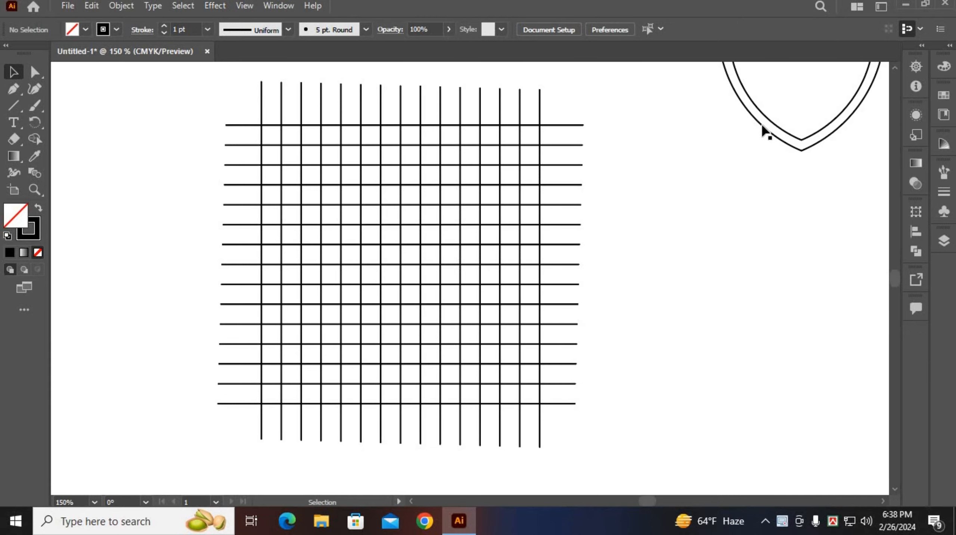
left_click_drag(801, 149, 735, 250)
left_click_drag(395, 373, 361, 311)
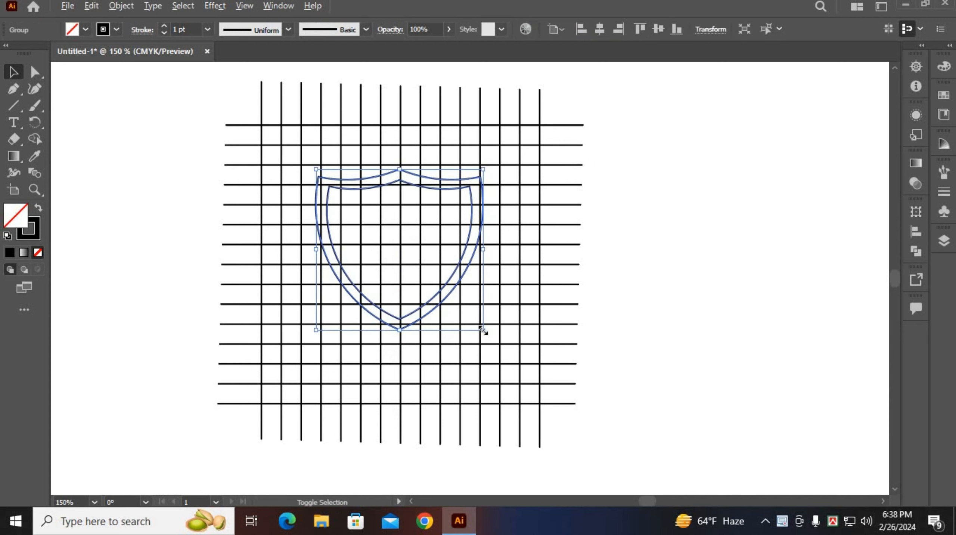
left_click_drag(483, 329, 452, 342)
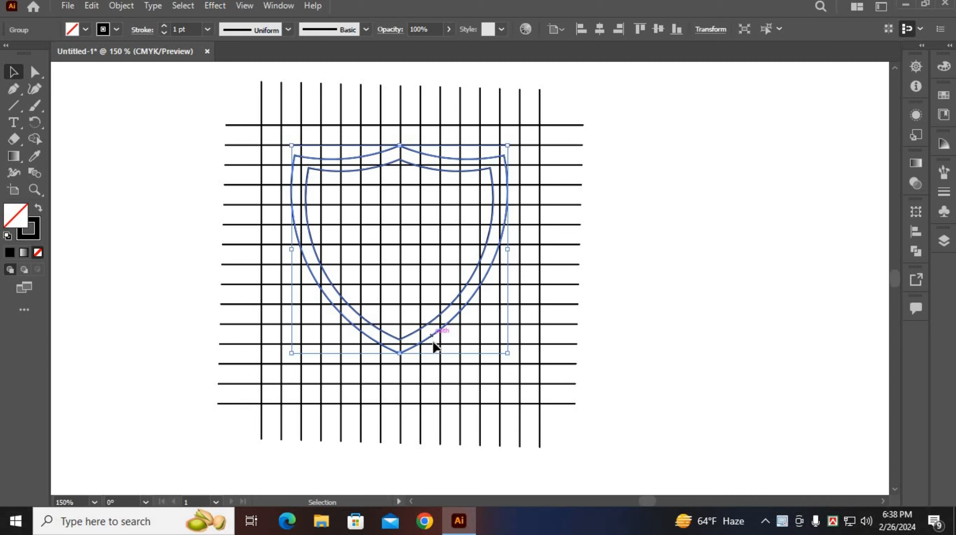
left_click_drag(434, 338, 443, 347)
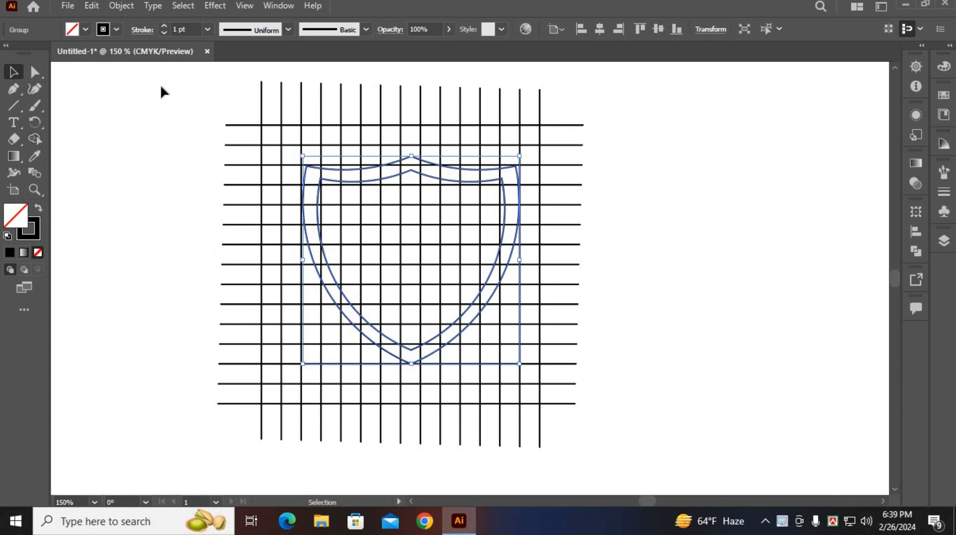
Using Shape Builder with black fill and no stroke, merge the shield's upper-left rim, third column and lower-left rim into one hooked stroke.
left_click_drag(161, 84, 586, 454)
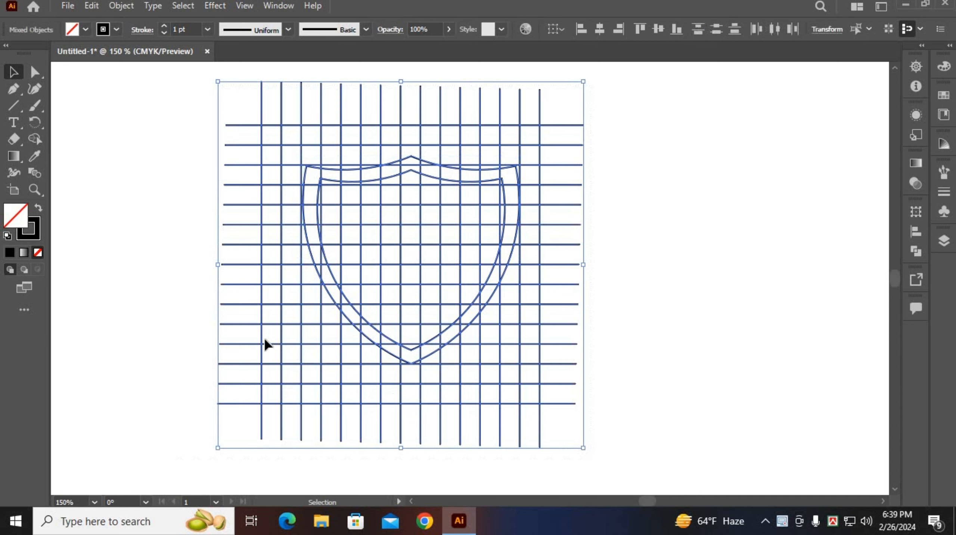
left_click(35, 139)
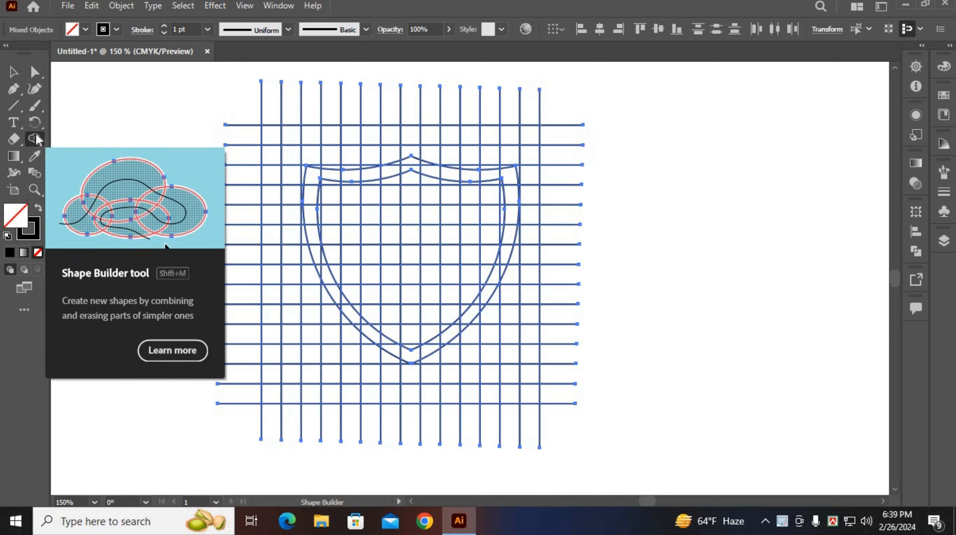
left_click(38, 209)
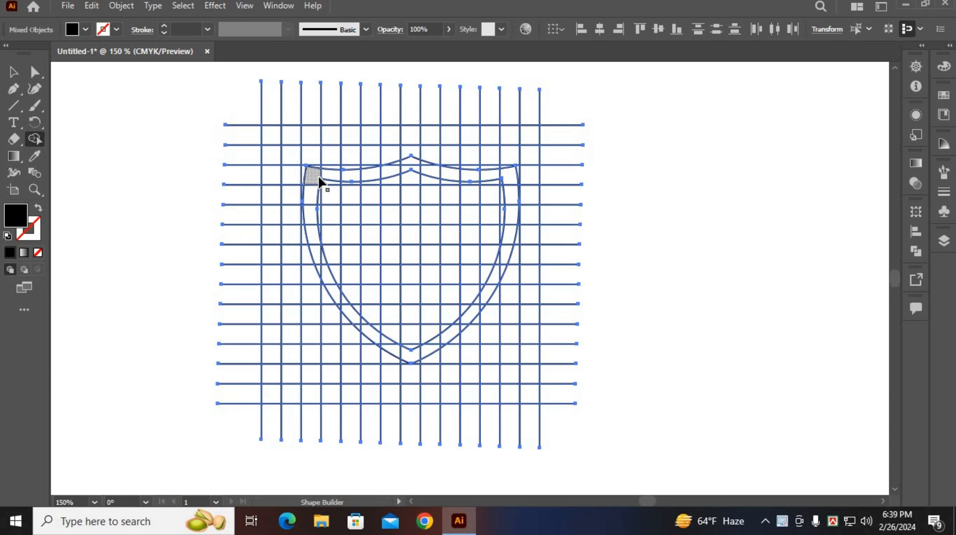
key("ctrl+plus")
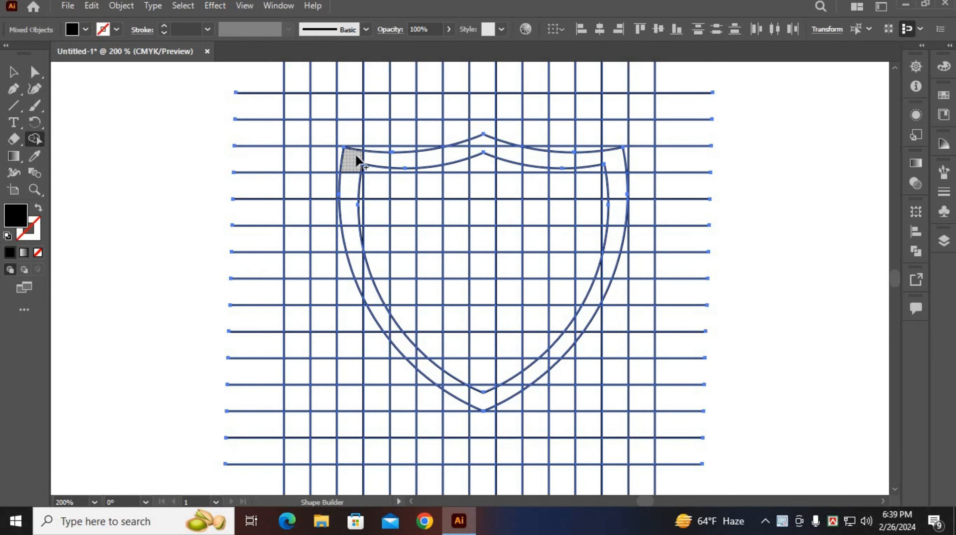
left_click_drag(356, 159, 379, 160)
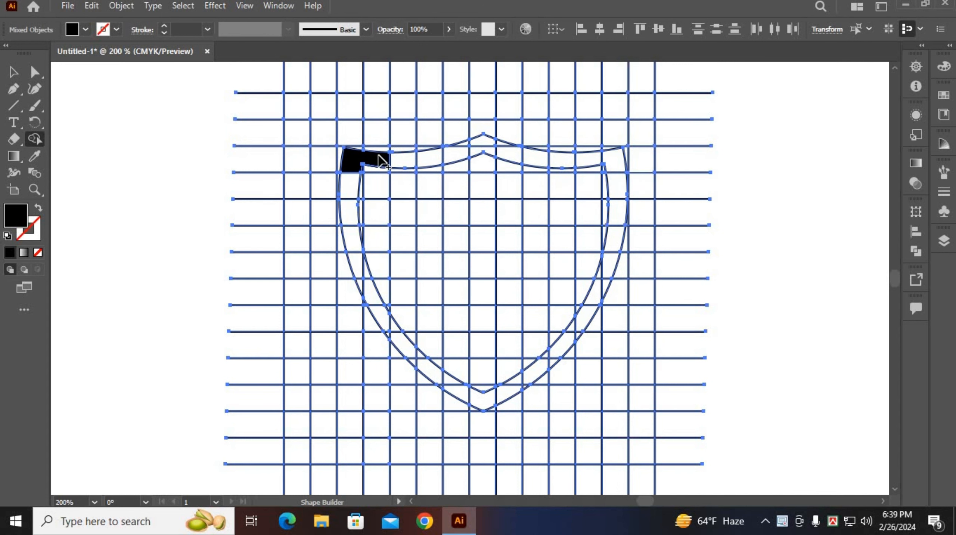
left_click_drag(380, 160, 401, 168)
mouse_move(404, 205)
left_mouse_down()
mouse_move(401, 341)
mouse_move(409, 330)
mouse_move(402, 342)
mouse_move(387, 329)
left_mouse_up()
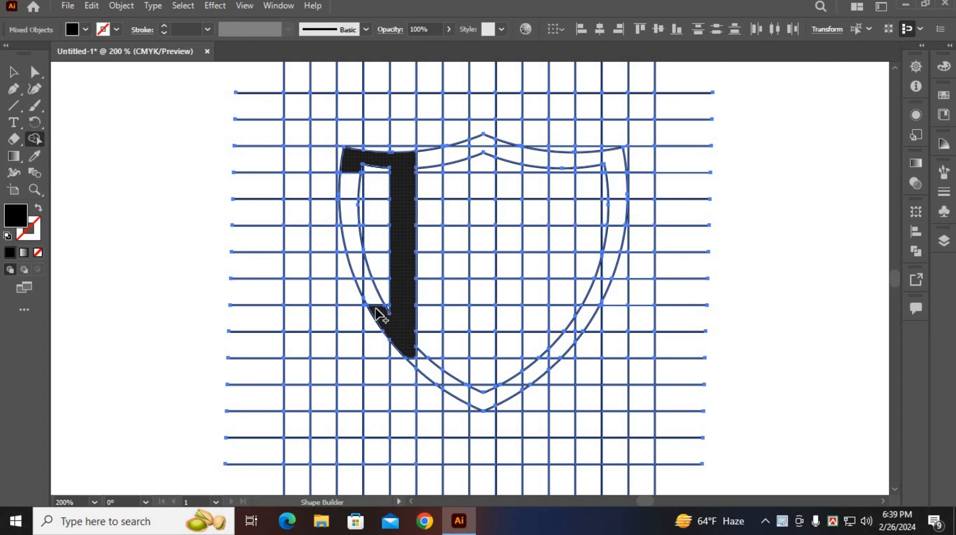
left_click_drag(374, 310, 362, 293)
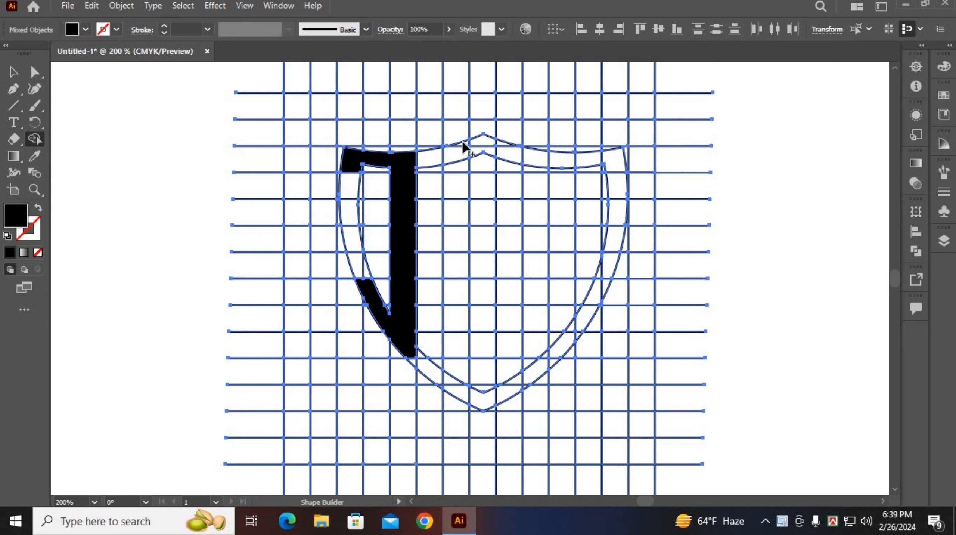
Merge the shield's fifth column, its top rim peak and the upper part of the seventh column into the P's stem and bowl side.
mouse_move(465, 156)
left_mouse_down()
mouse_move(454, 241)
mouse_move(457, 393)
mouse_move(458, 225)
left_mouse_up()
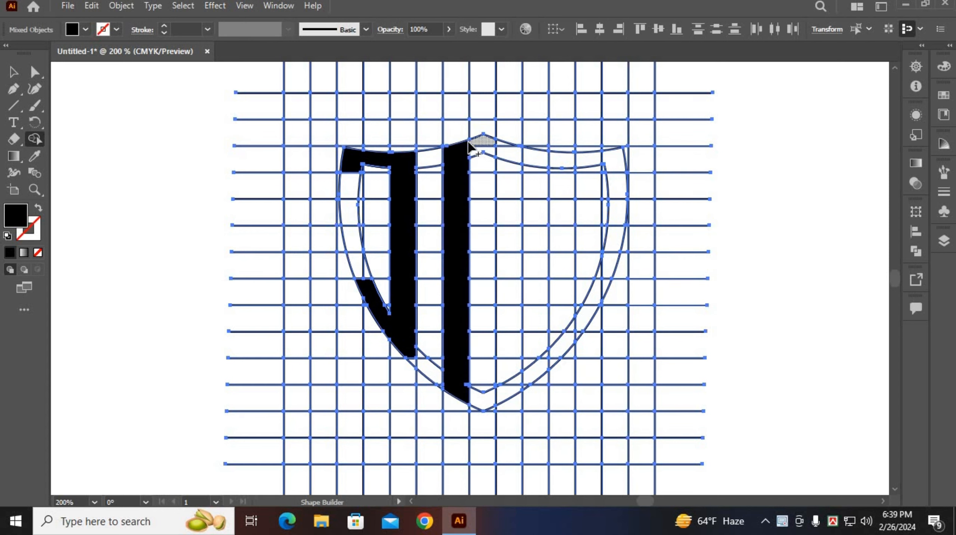
mouse_move(461, 133)
left_mouse_down()
mouse_move(482, 151)
mouse_move(472, 144)
left_mouse_up()
key("ctrl+z")
left_click(474, 144)
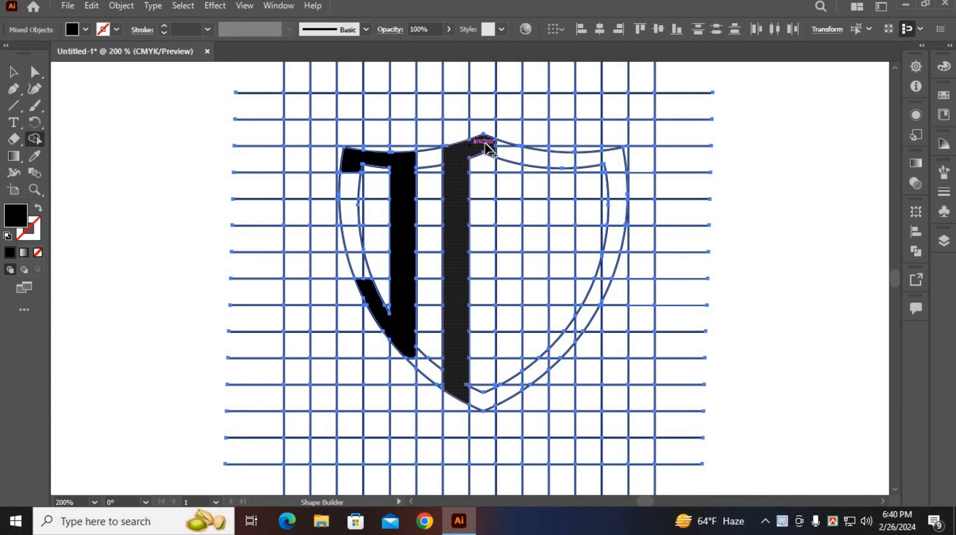
left_click_drag(484, 145, 528, 154)
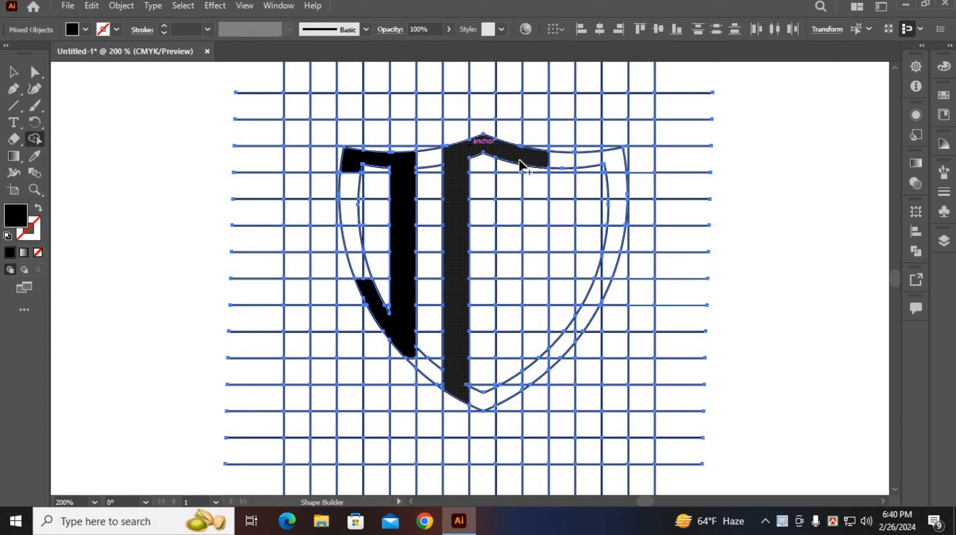
key("ctrl+z")
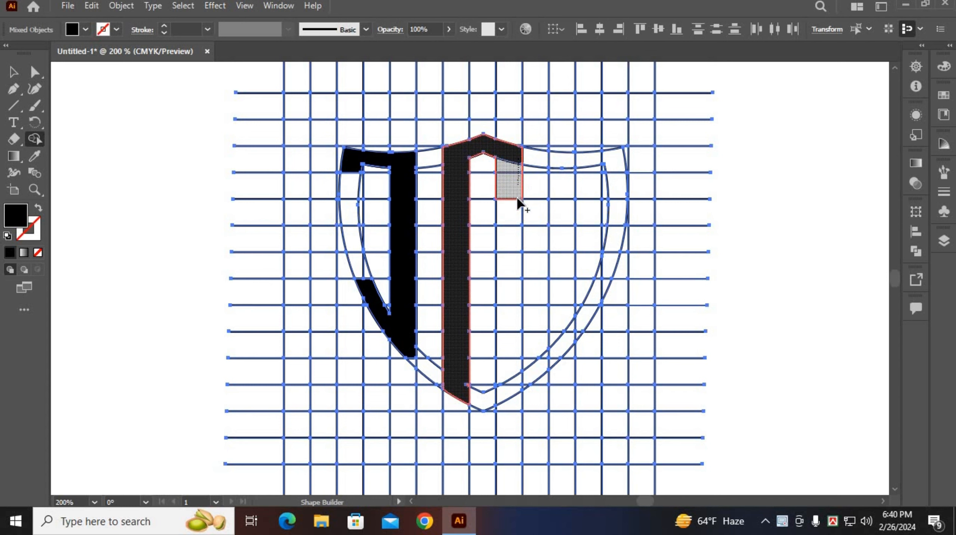
left_click_drag(517, 206, 518, 240)
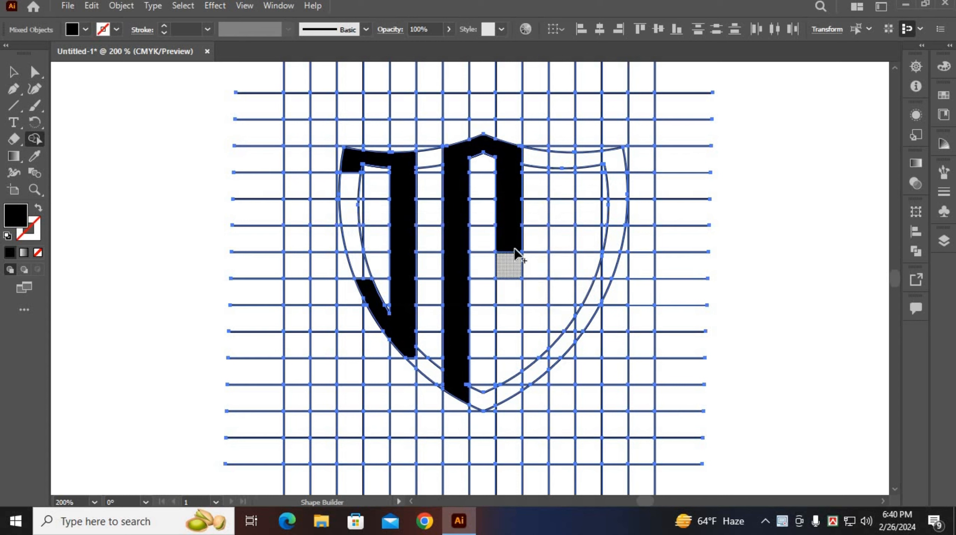
Draw a diagonal line across the grid cell below the bowl's right side and bend it outward into a rounded corner curve.
left_click(13, 105)
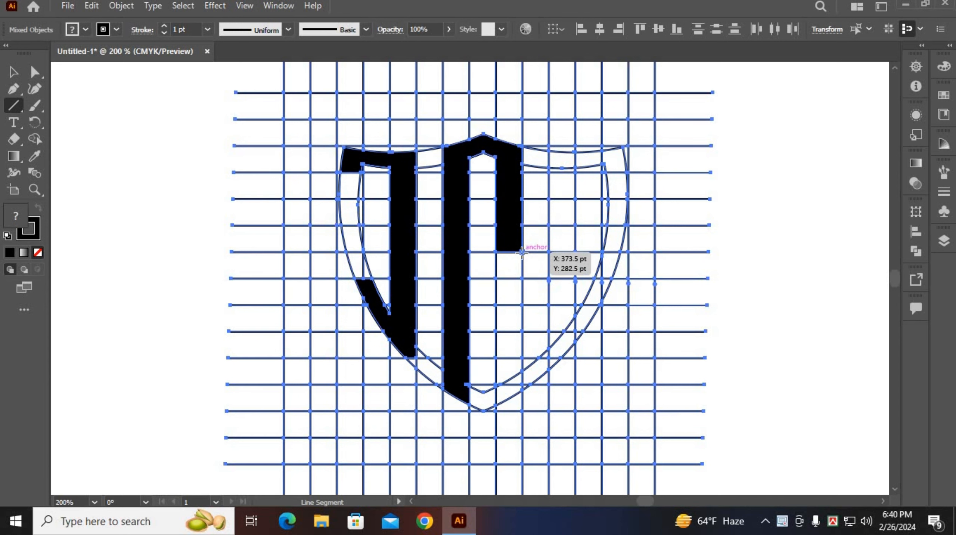
left_click_drag(518, 262, 501, 284)
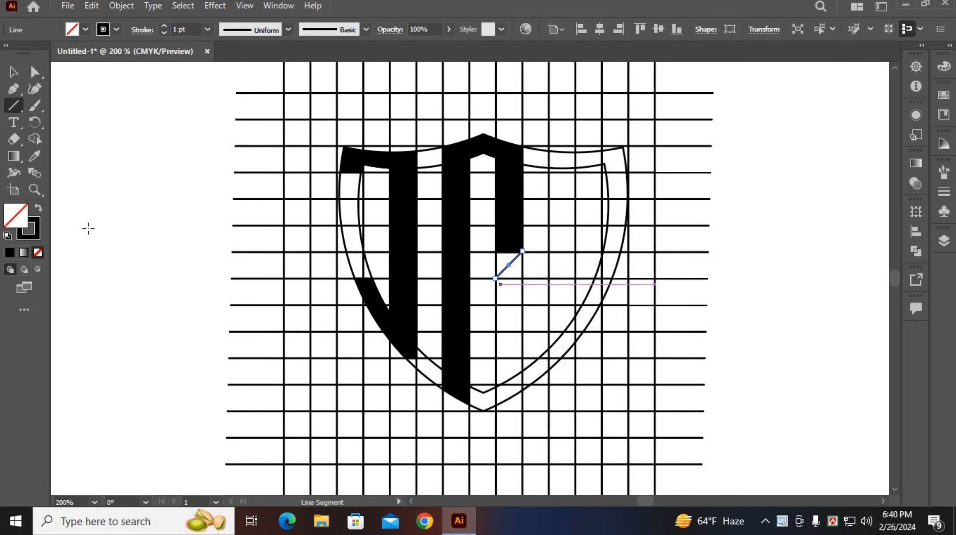
left_click_drag(13, 90, 56, 107)
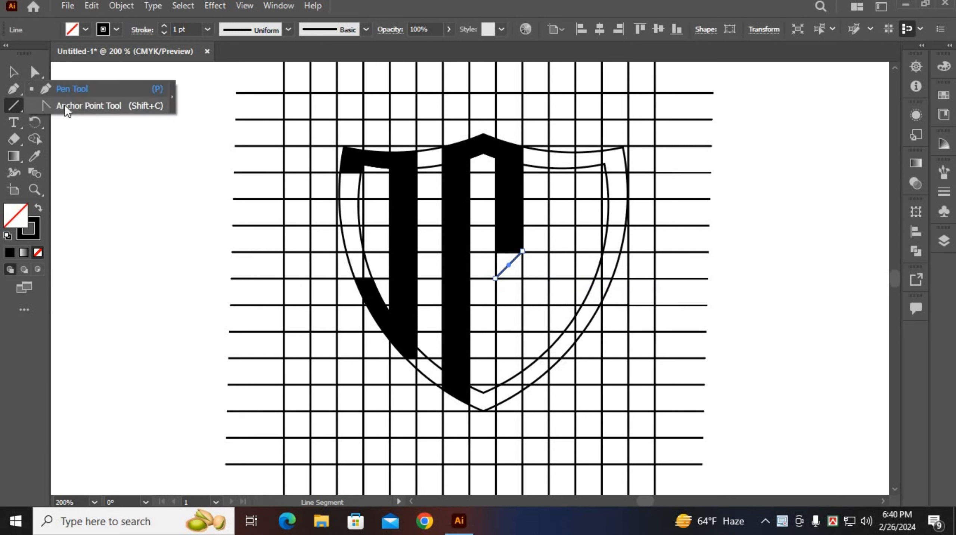
left_click_drag(86, 108, 95, 109)
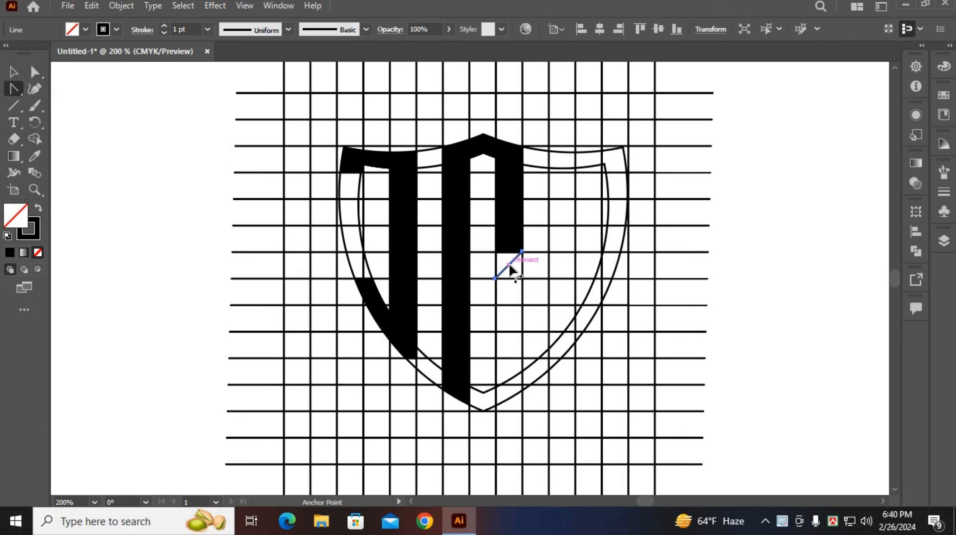
left_click_drag(510, 266, 517, 276)
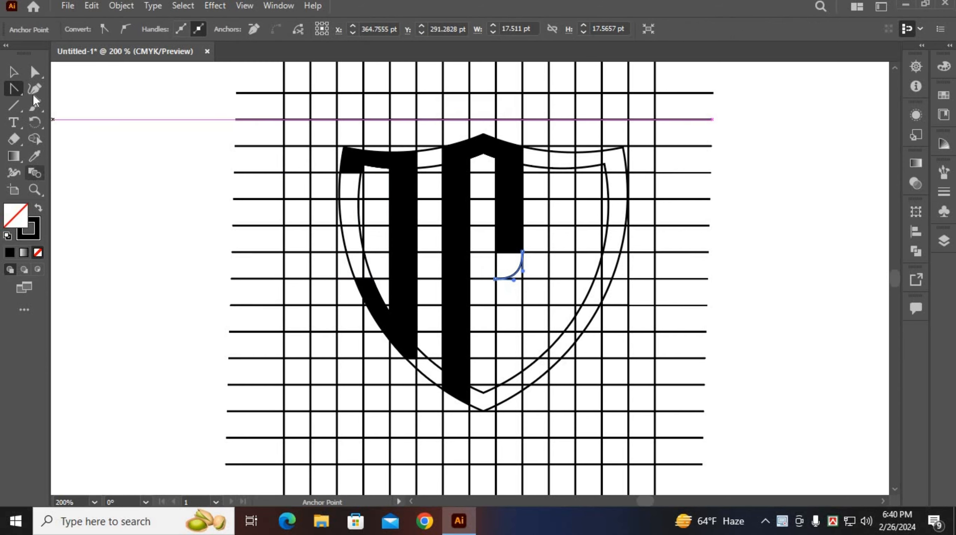
key("v")
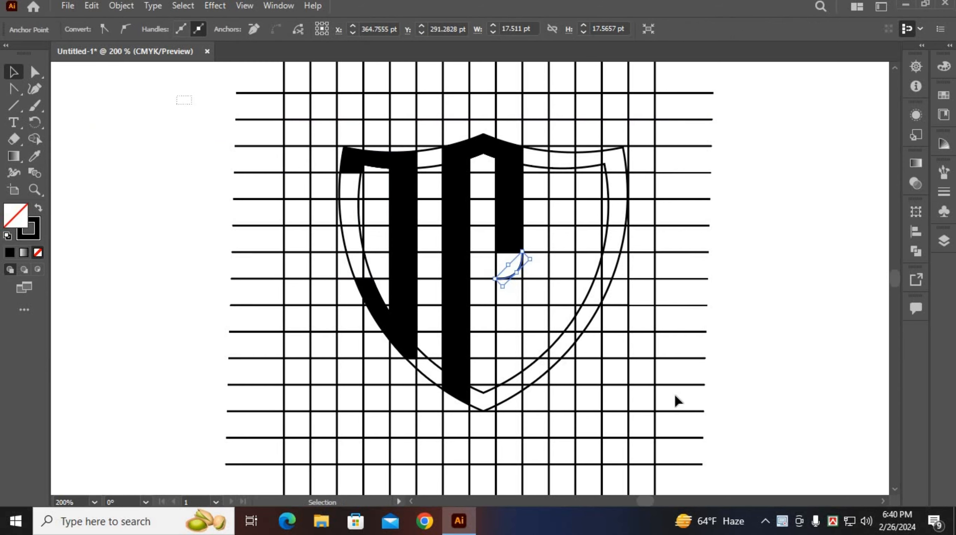
With Shape Builder in black fill and no stroke, merge the cells inside the corner curve and beside the stem to close the P's bowl.
left_click_drag(677, 401, 178, 103)
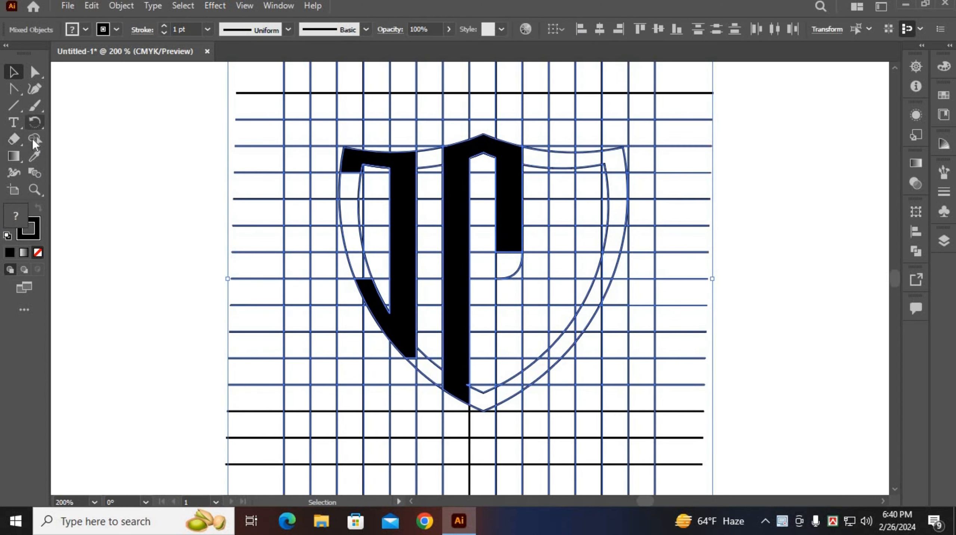
left_click(35, 139)
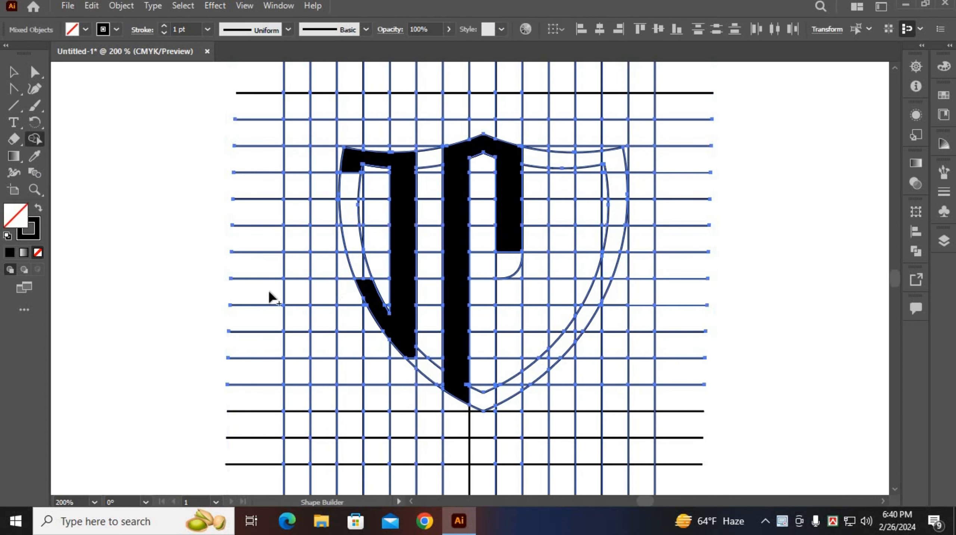
left_click(40, 215)
left_click_drag(512, 250, 504, 267)
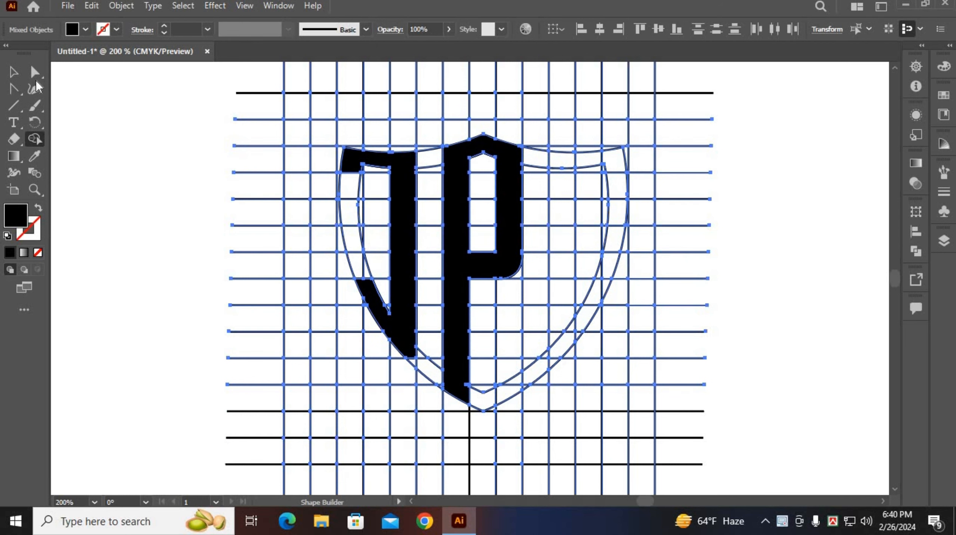
Merge the shield's ninth column with the lower-right rim into one black L-shaped stroke.
left_click(13, 71)
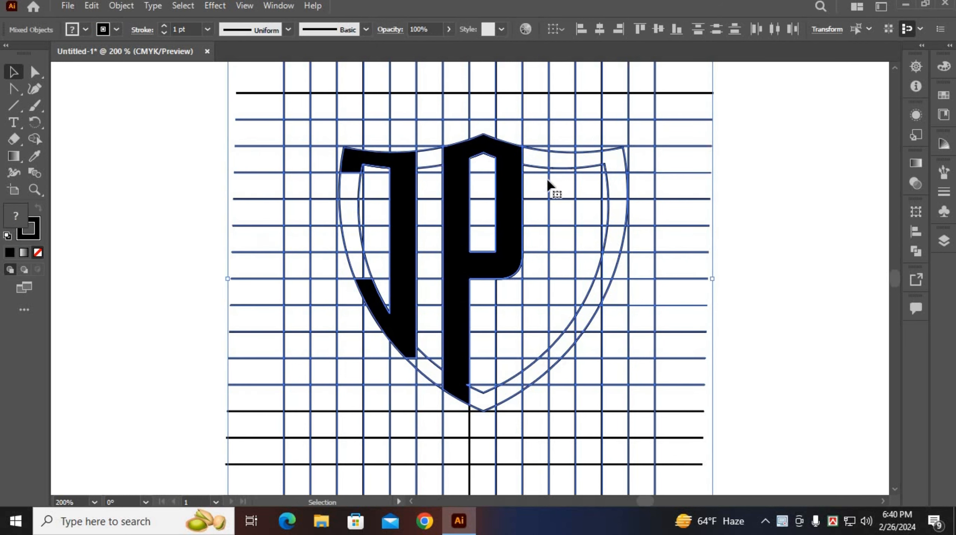
left_click(35, 140)
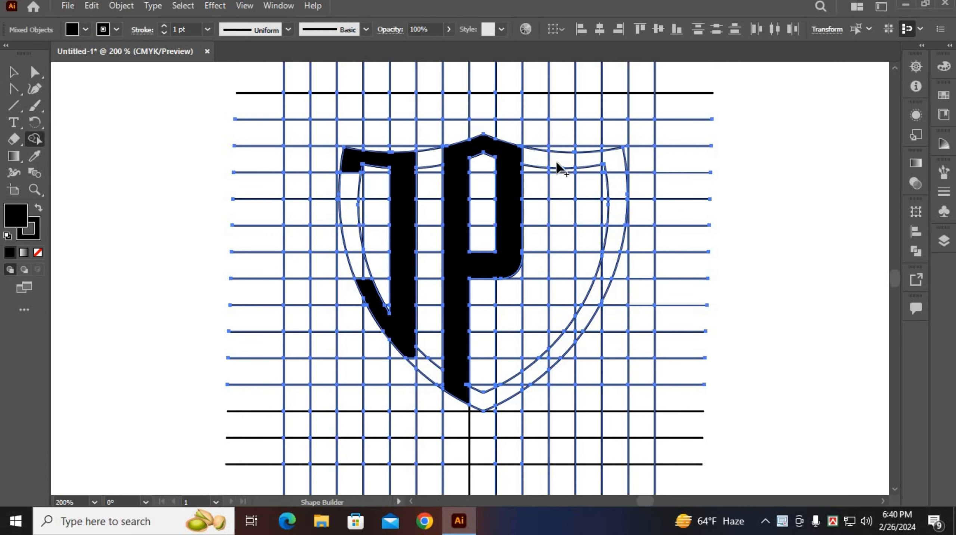
left_click_drag(556, 162, 556, 323)
left_click_drag(556, 324, 556, 338)
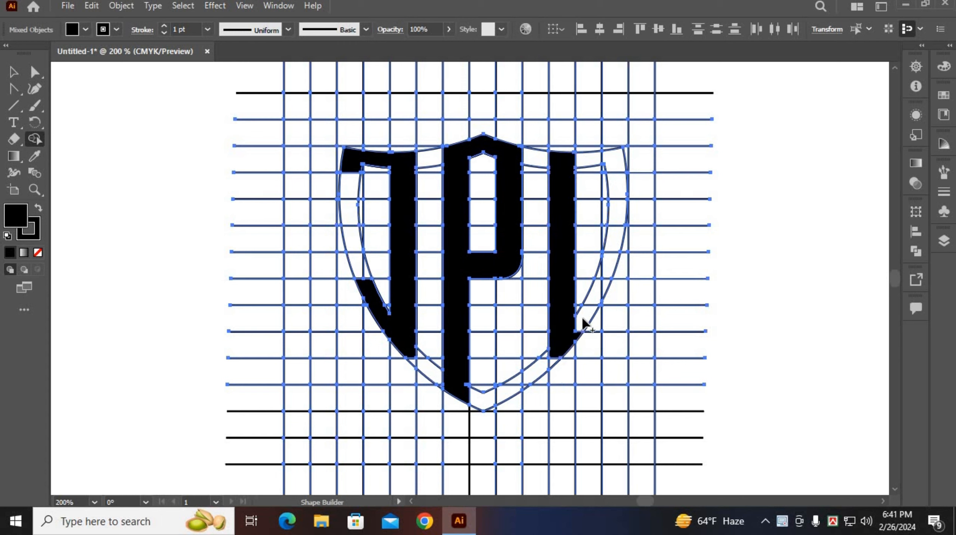
left_click_drag(580, 315, 606, 290)
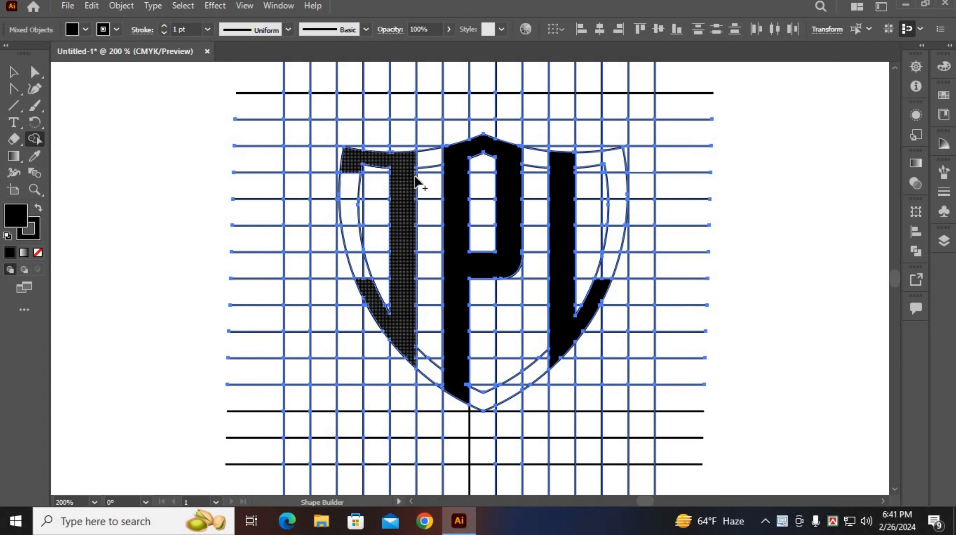
Examine the edges, rounded corner and lower tips of the three merged letter shapes up close.
key("ctrl+plus")
key("ctrl+plus")
key("ctrl+plus")
key("space")
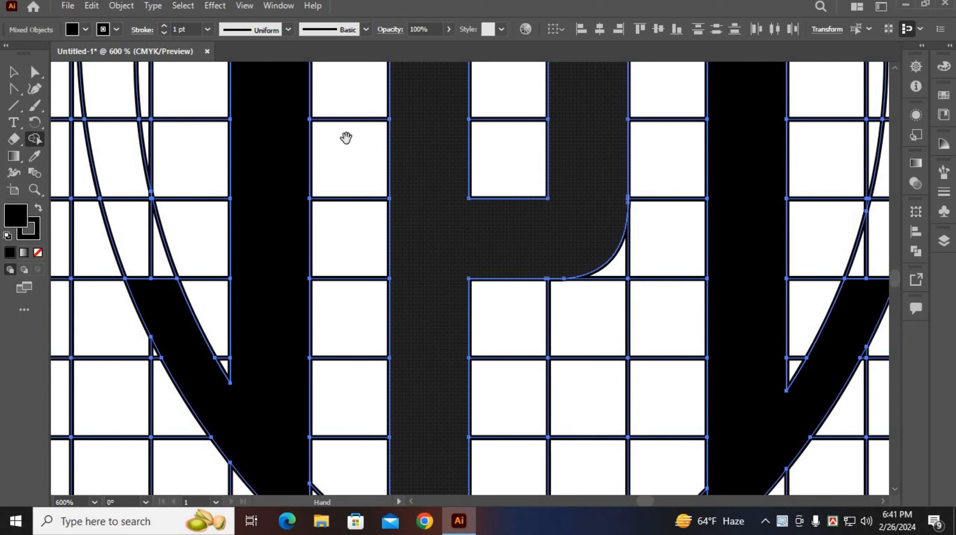
left_click_drag(357, 199, 202, 313)
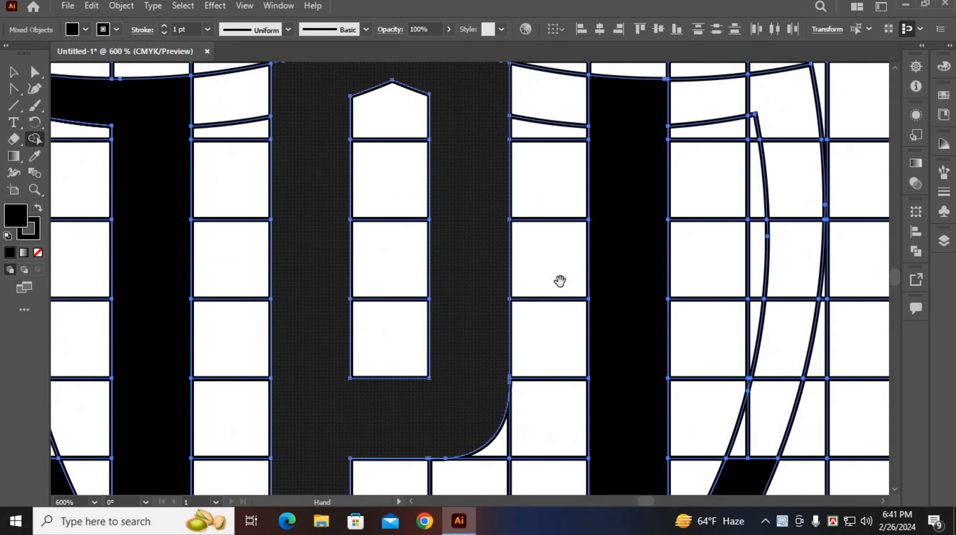
mouse_move(470, 379)
left_mouse_down()
mouse_move(432, 376)
mouse_move(301, 250)
mouse_move(335, 156)
mouse_move(409, 60)
mouse_move(402, 19)
mouse_move(402, 33)
left_mouse_up()
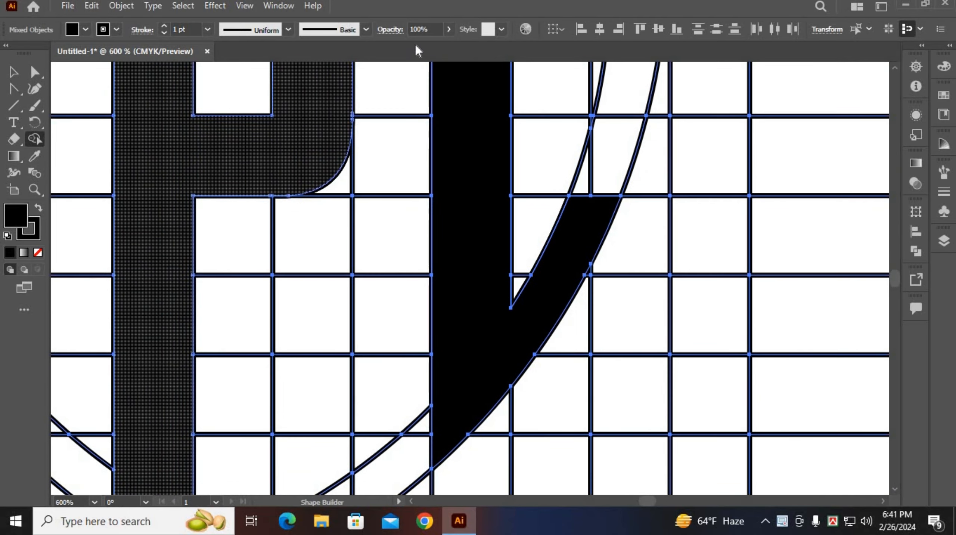
key("ctrl+minus")
key("ctrl+minus")
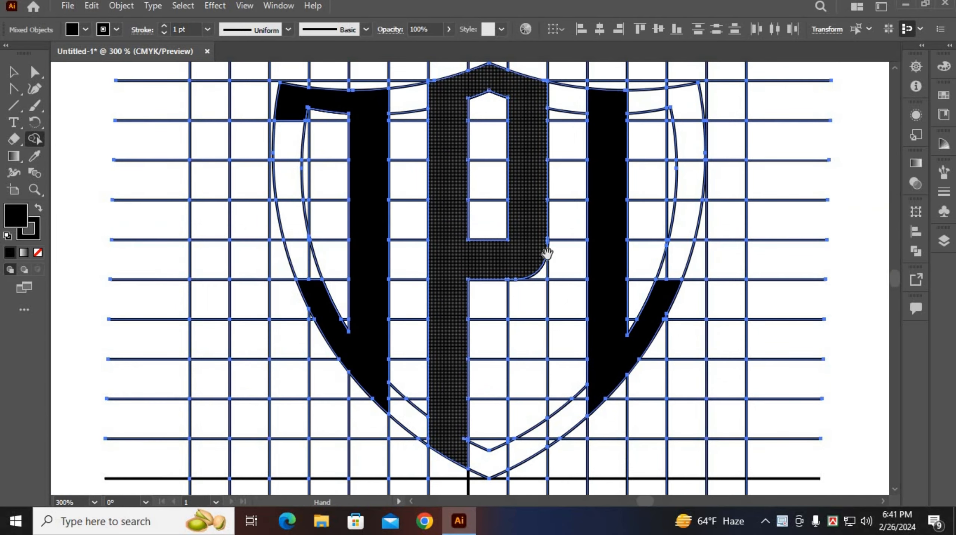
left_click_drag(466, 223, 341, 186)
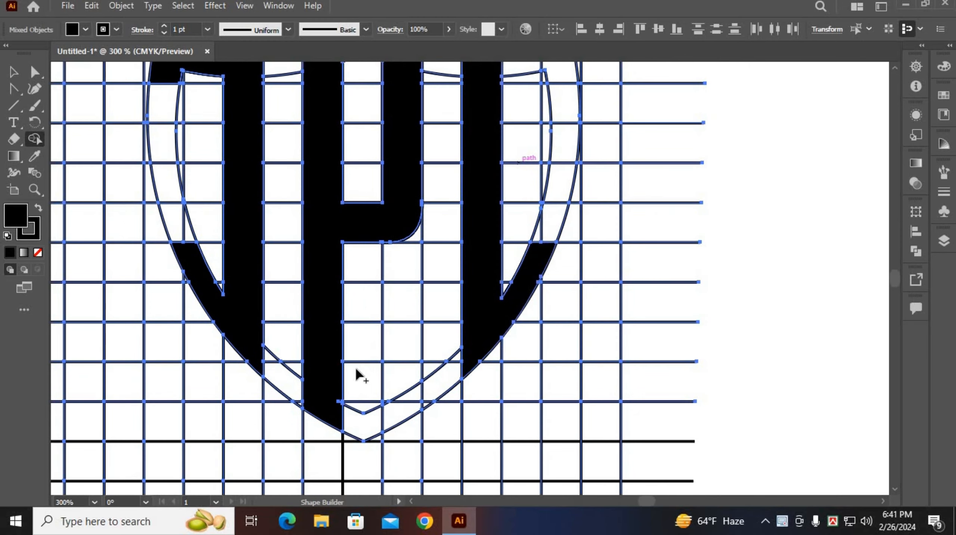
left_click(338, 402)
key("ctrl+minus")
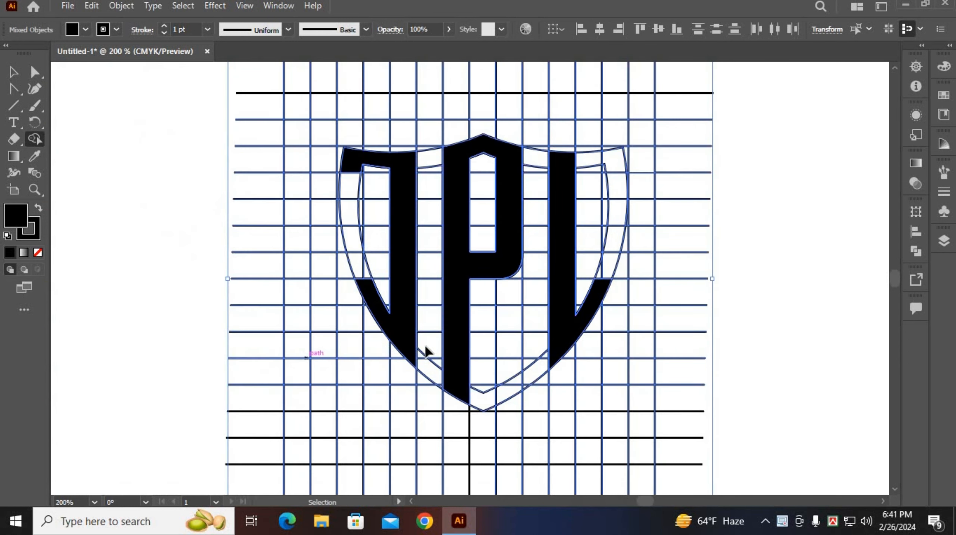
Cut the three black letter shapes to the clipboard and delete the remaining grid and shield outlines.
left_click(13, 72)
left_click(385, 266)
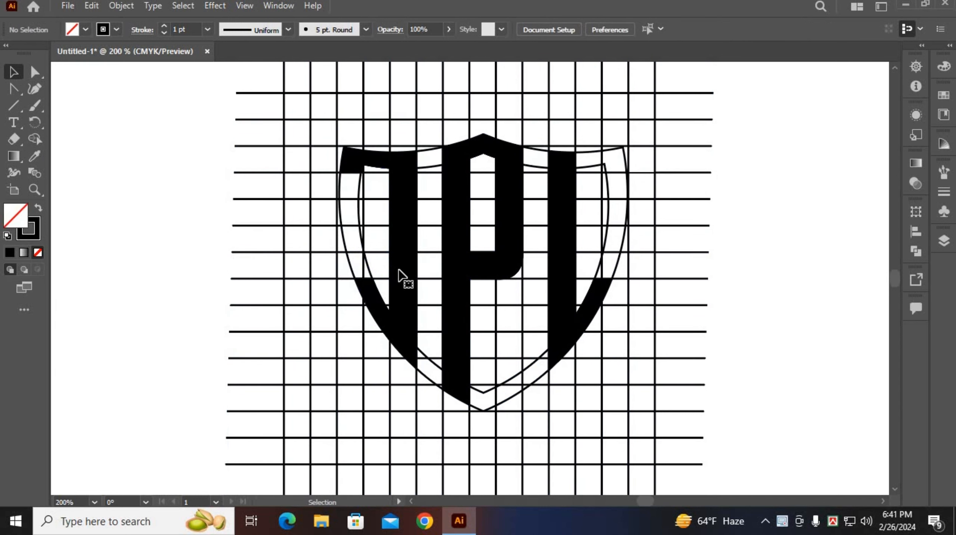
left_click(402, 274)
left_click(463, 304, "shift")
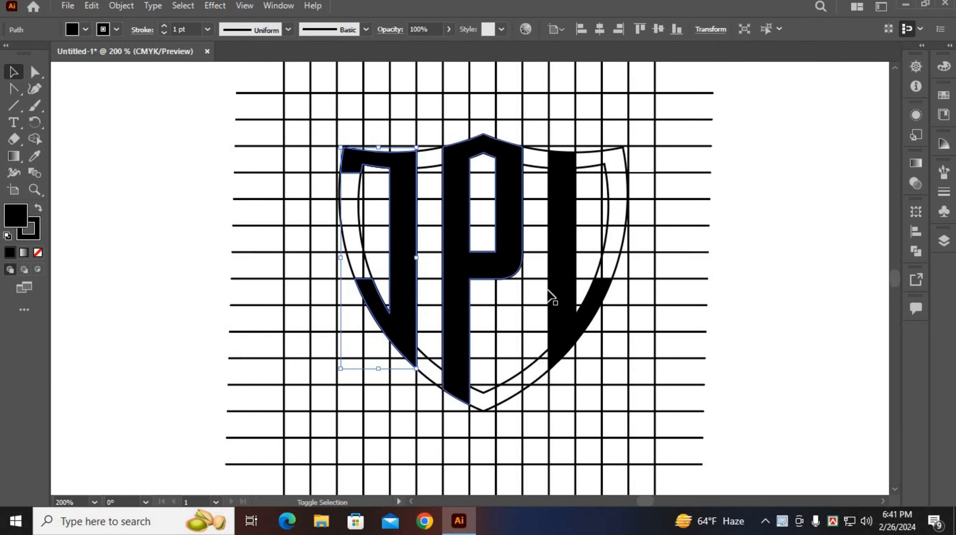
left_click(560, 296, "shift")
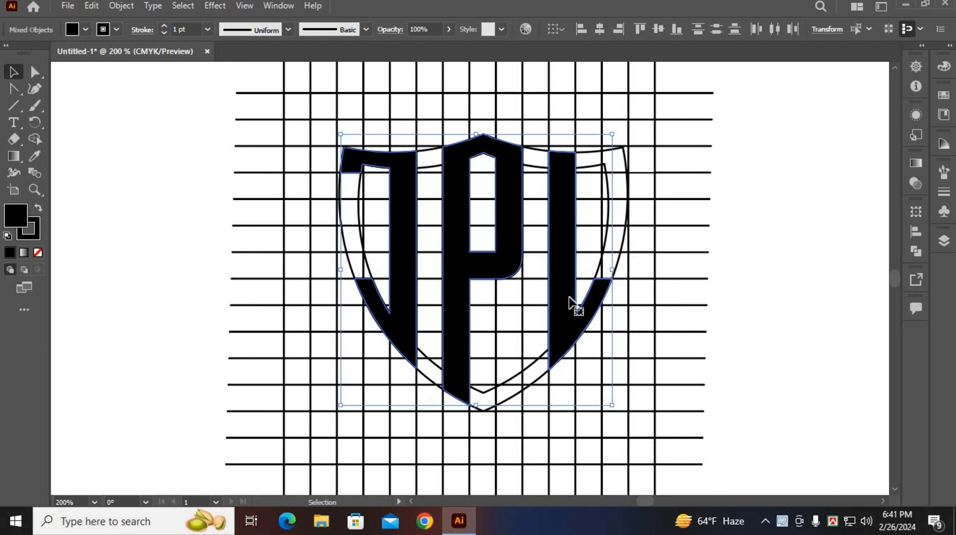
key("ctrl+minus")
key("ctrl+minus")
key("ctrl+minus")
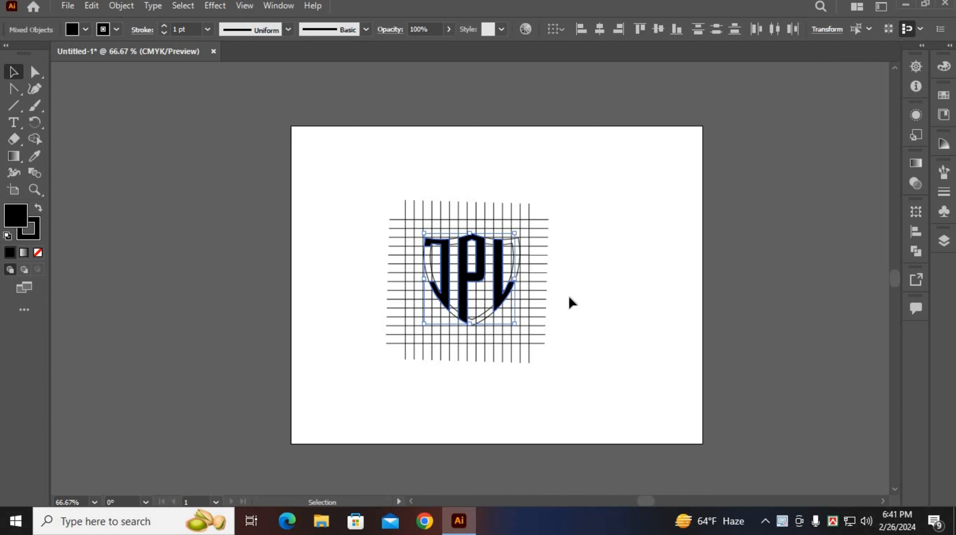
key("ctrl")
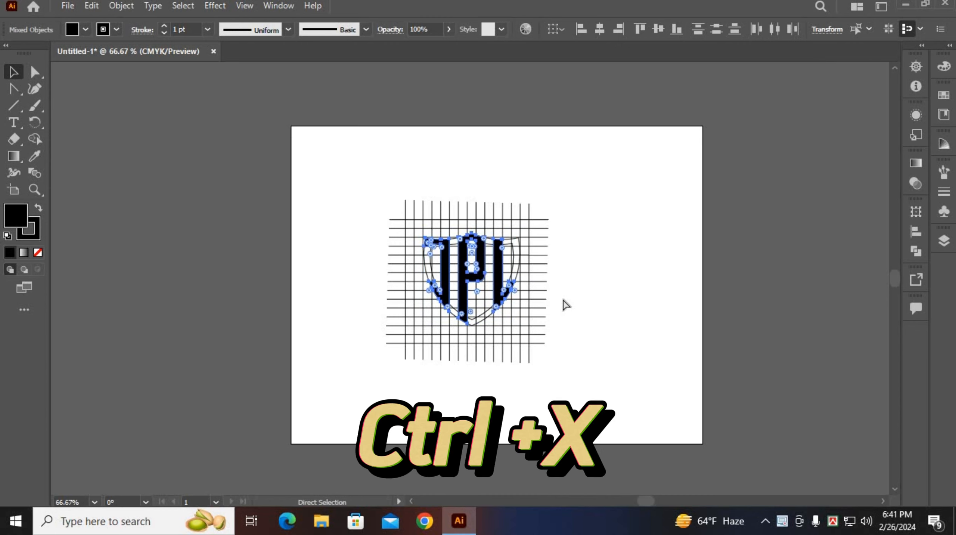
key("ctrl+x")
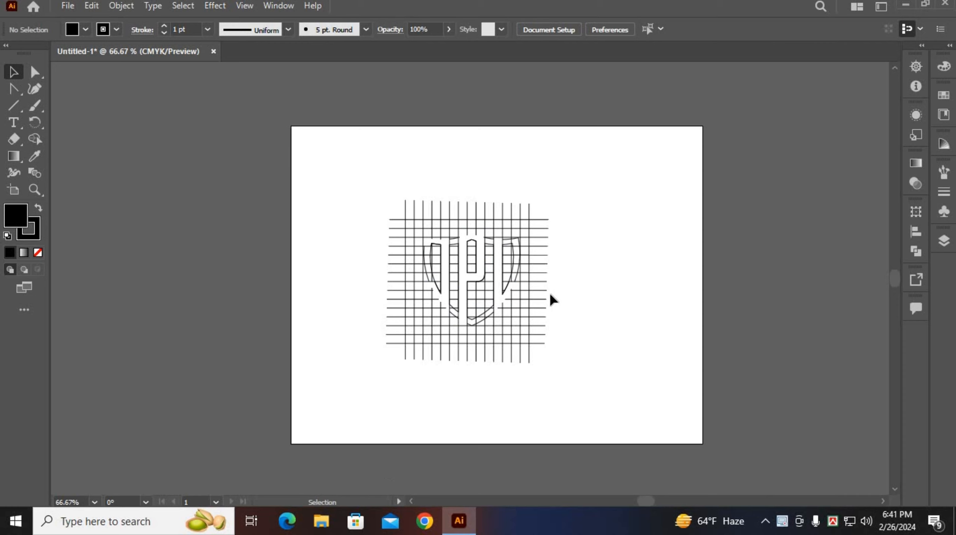
left_click_drag(357, 181, 556, 402)
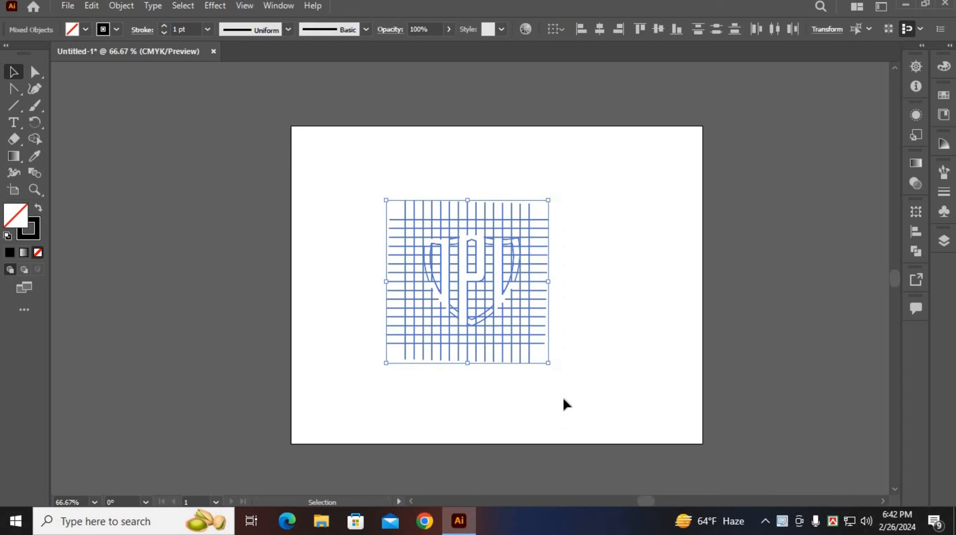
key("Delete")
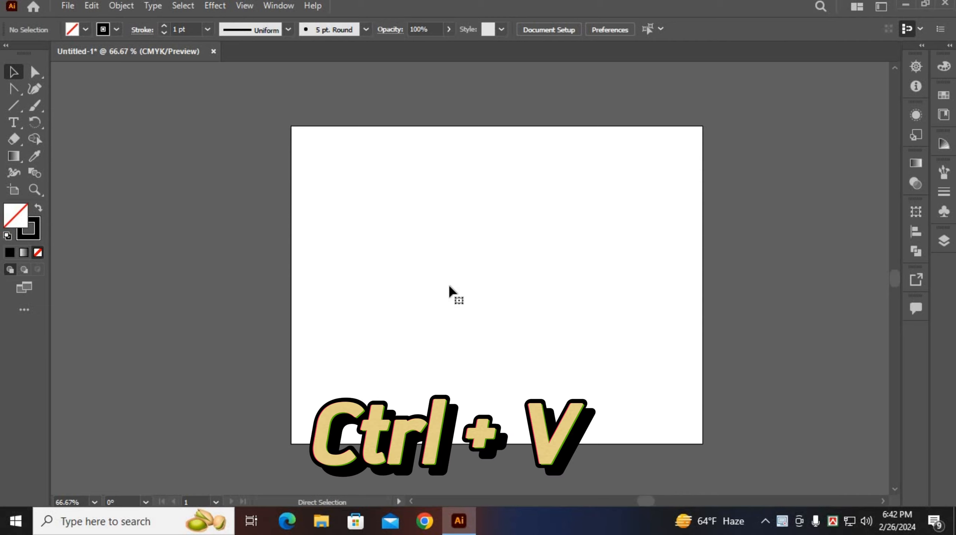
Paste the three letter shapes, place them in the upper-right part of the artboard and group them.
key("ctrl+v")
left_click_drag(475, 300, 510, 294)
left_click(569, 283)
key("ctrl+z")
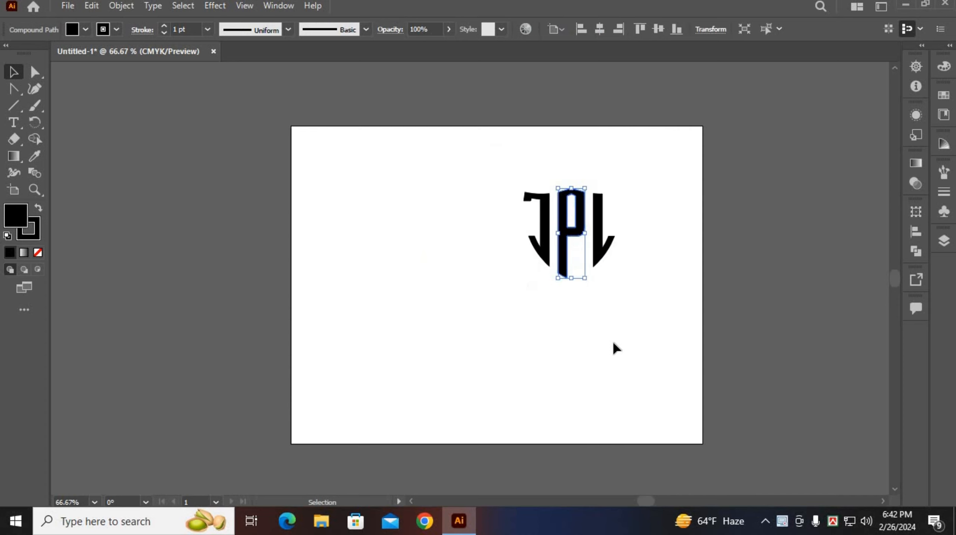
left_click_drag(496, 160, 603, 258)
right_click(616, 356)
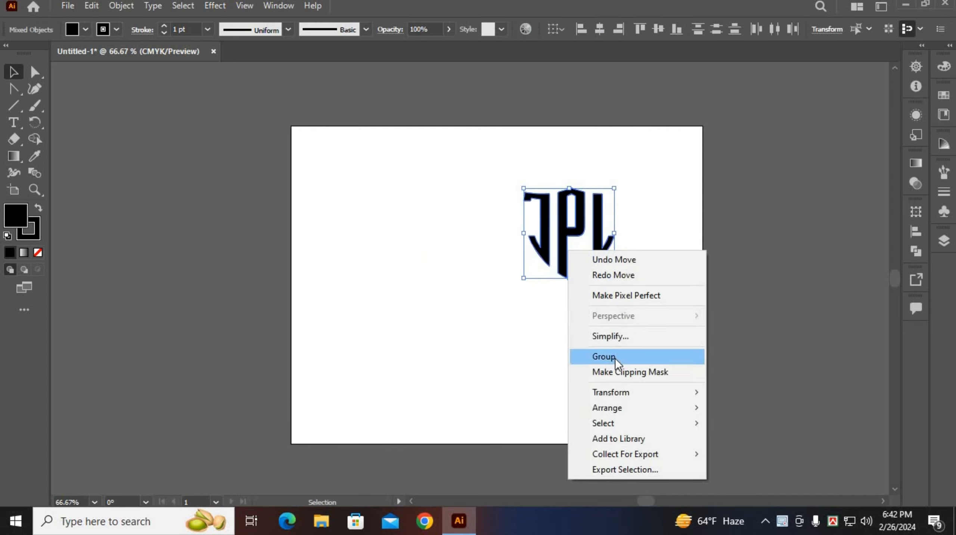
left_click(463, 396)
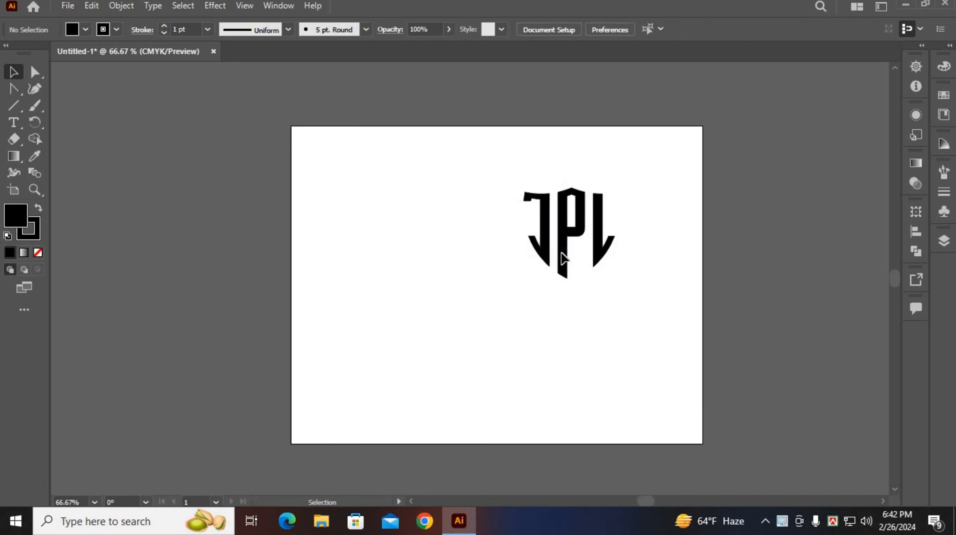
Move the JPL letter group slightly up and to the left on the artboard.
left_click_drag(563, 259, 534, 241)
left_click(481, 343)
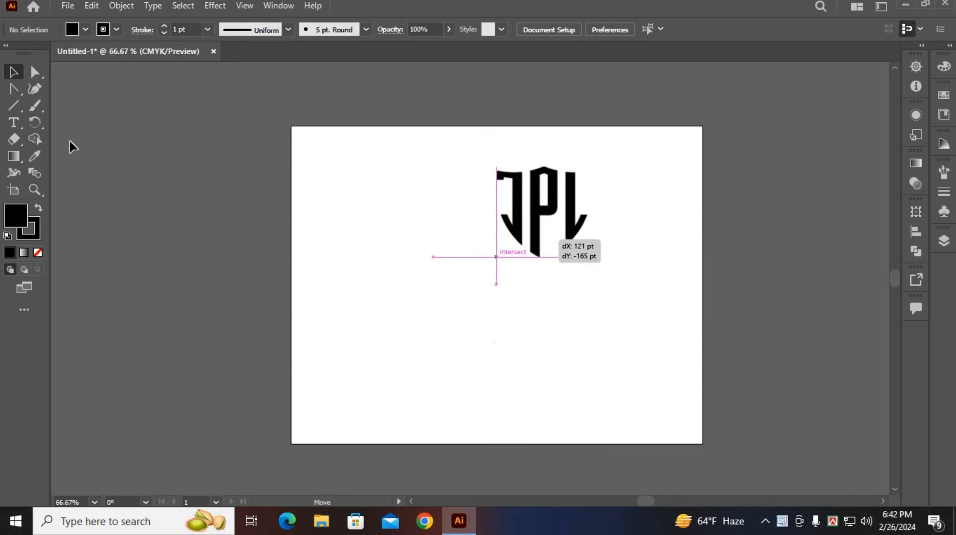
Draw a circle about 202 pt wide in the lower-left part of the artboard and remove its fill.
left_click(14, 93)
left_click(10, 105)
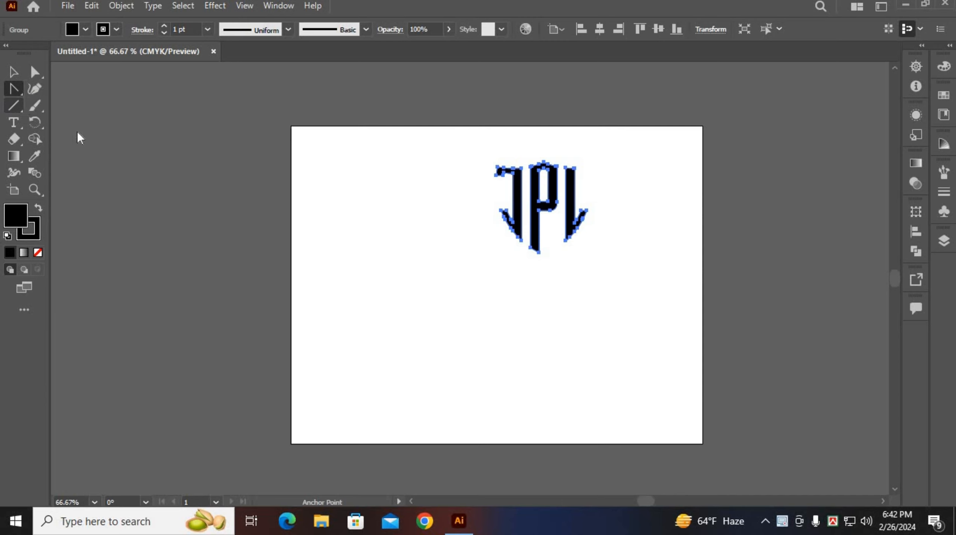
left_click(76, 122)
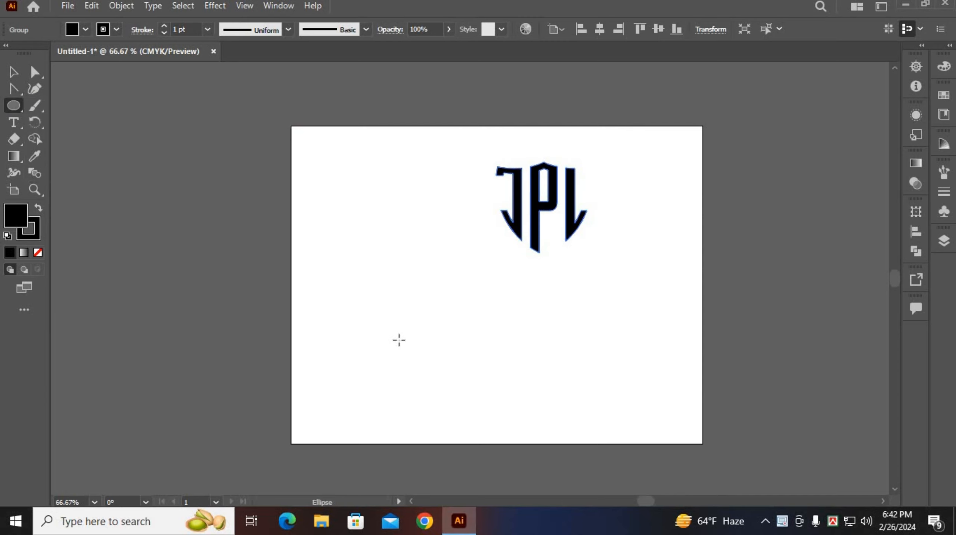
left_click_drag(404, 328, 417, 393)
left_click(38, 252)
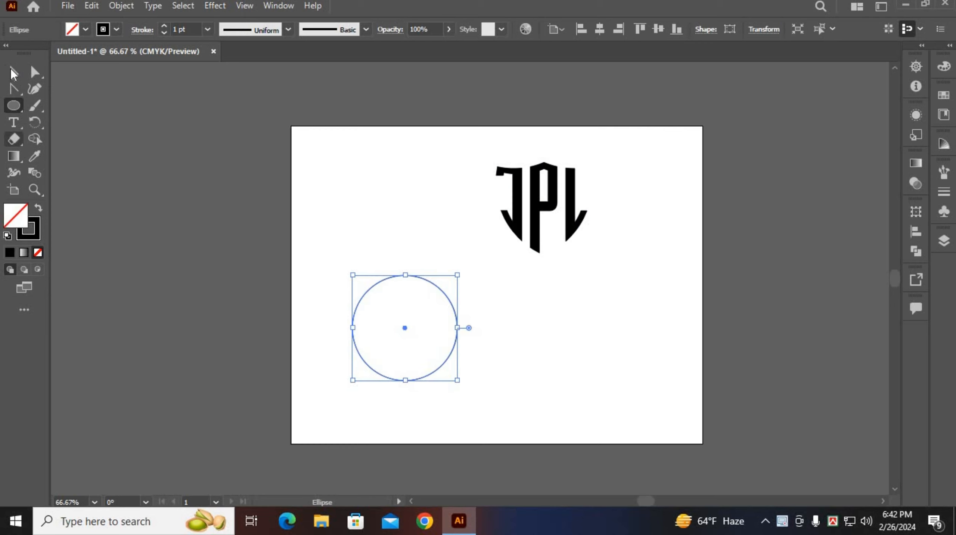
Duplicate the circle in place and shift the copy horizontally right by about a third of its width.
left_click(14, 72)
key("ctrl+c")
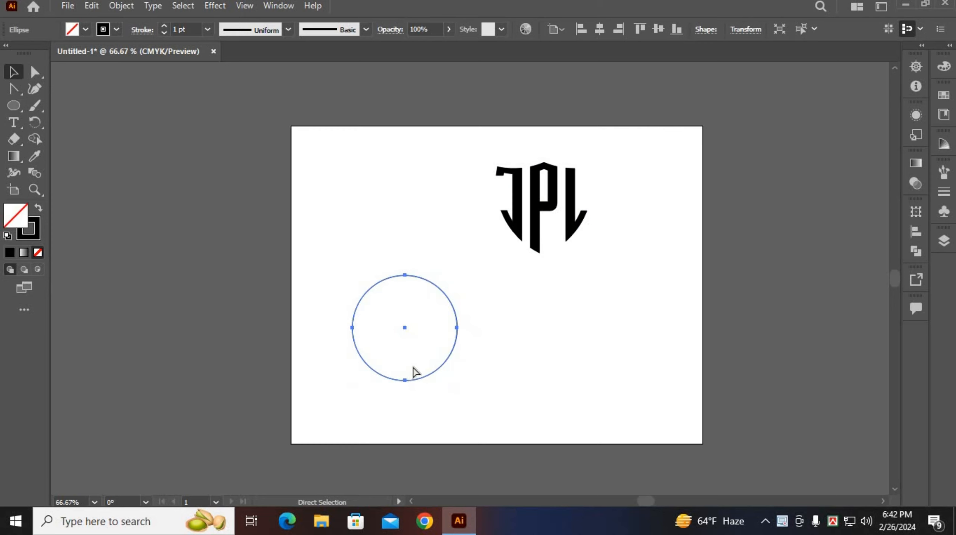
key("ctrl+f")
key("Right")
key("Right")
key("Right")
key("Right")
key("Right")
key("Right")
key("Right")
key("Right")
key("Right")
key("Right")
key("Right")
key("Right")
key("Right")
key("Right")
key("Right")
key("Right")
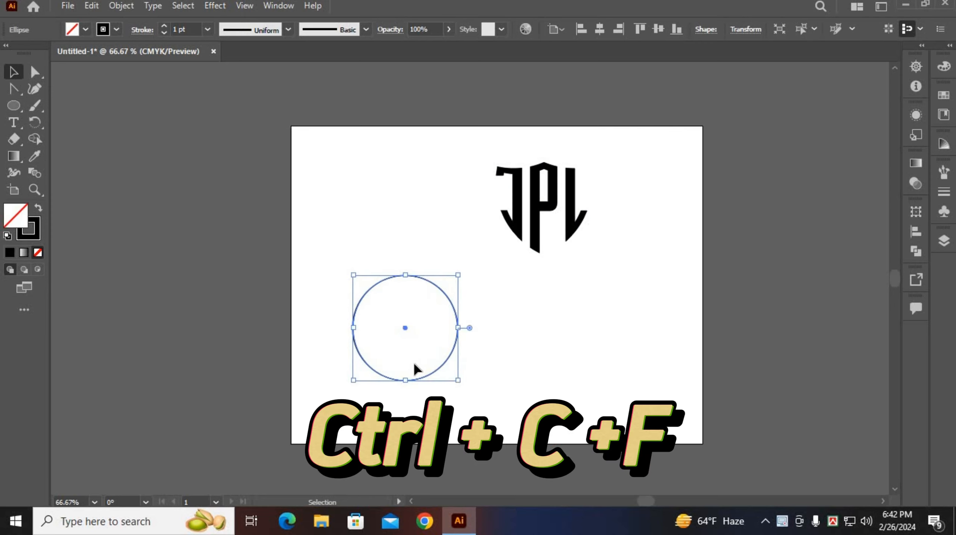
key("Right")
key("Right")
key("Right")
key("Right")
key("Right")
key("Right")
key("Right")
key("Right")
key("Right")
key("Right")
key("Right")
key("Right")
key("Right")
key("Right")
key("Right")
key("Right")
key("Right")
key("Right")
key("Right")
key("Right")
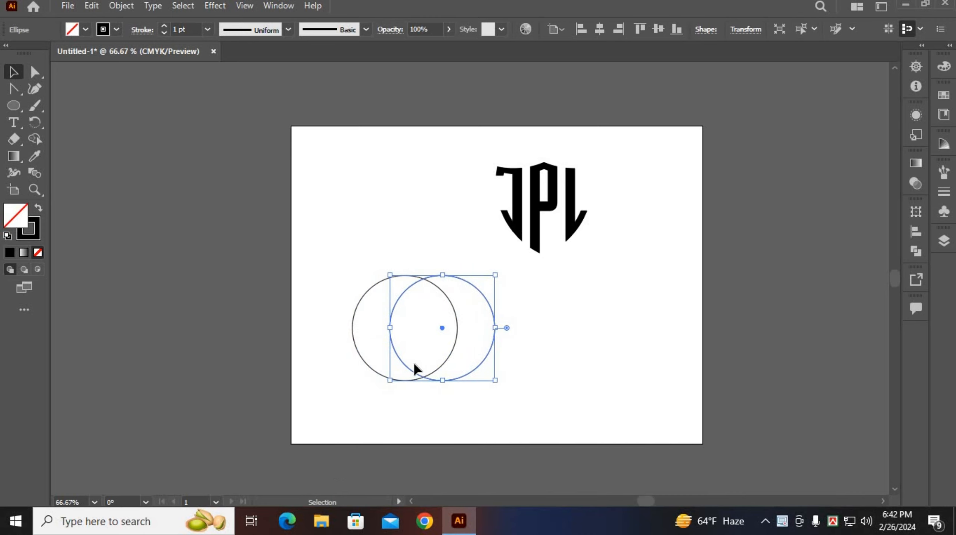
Duplicate both circles in place and shift the copied pair straight down so it overlaps the lower part of the originals.
key("ctrl+a")
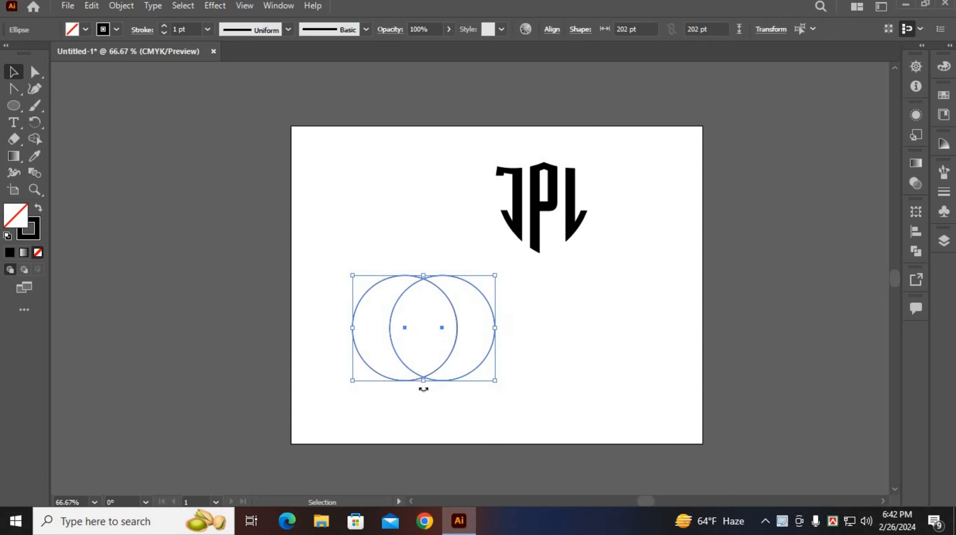
key("a")
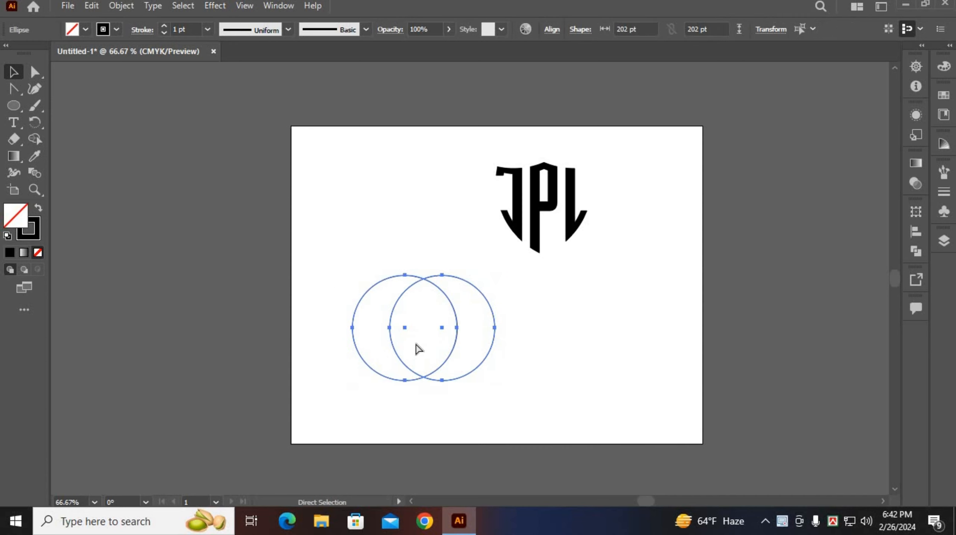
key("v")
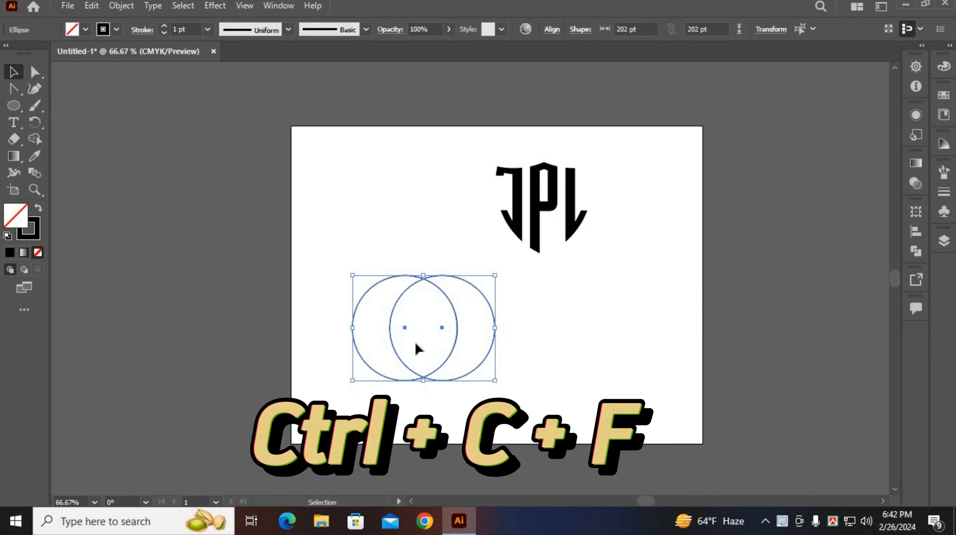
key("ctrl+c")
key("ctrl+f")
key("Down")
key("Down")
key("Down")
key("Down")
key("Down")
key("Down")
key("Down")
key("Down")
key("Down")
key("Down")
key("Down")
key("Down")
key("Down")
key("Down")
key("Down")
key("Down")
key("Down")
key("Down")
key("Down")
key("Down")
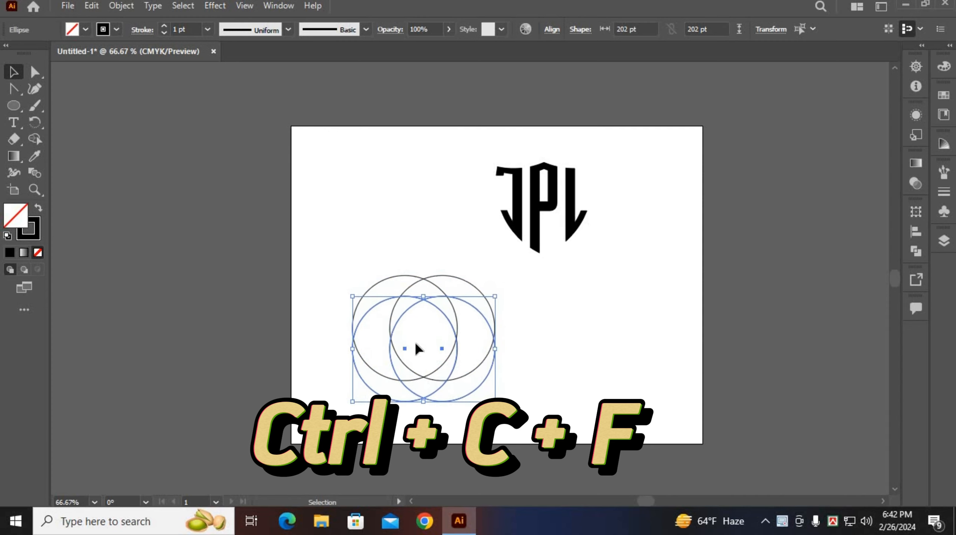
key("Down")
key("Down")
key("Down")
key("Down")
key("Down")
key("Down")
key("Down")
key("Down")
key("Down")
key("Down")
key("Down")
key("Down")
key("Down")
key("Down")
key("Down")
key("Down")
key("Down")
key("Down")
key("Down")
key("Down")
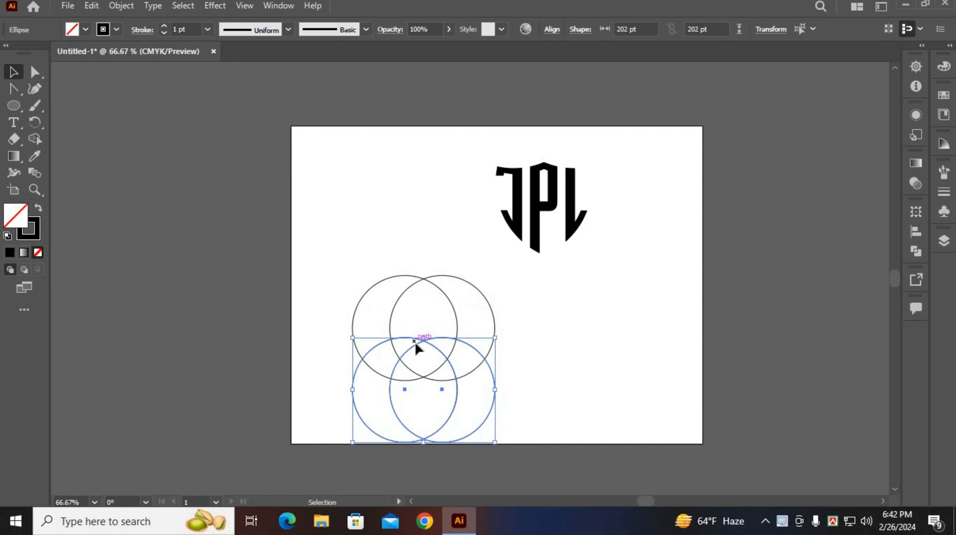
Nudge the lower circle pair slightly further down, and move all four circles up so they sit within the artboard.
left_click(369, 280)
left_click_drag(330, 407, 520, 449)
key("Down")
key("Down")
key("Down")
key("Down")
key("Down")
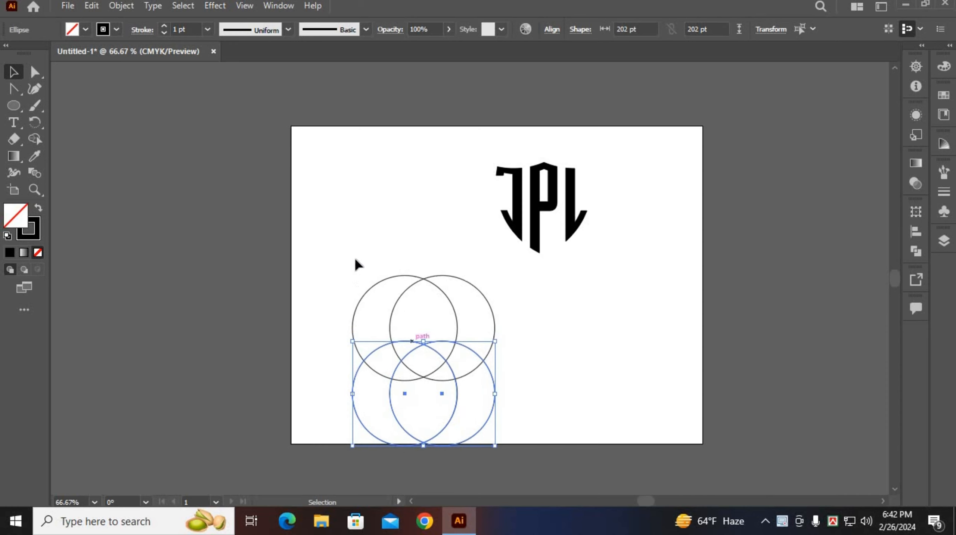
left_click_drag(336, 254, 590, 498)
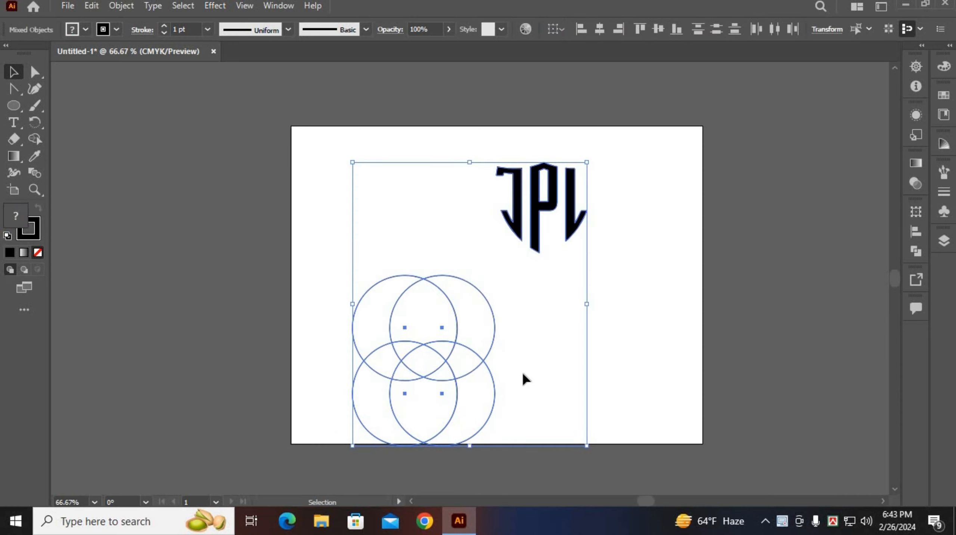
left_click_drag(325, 281, 445, 369)
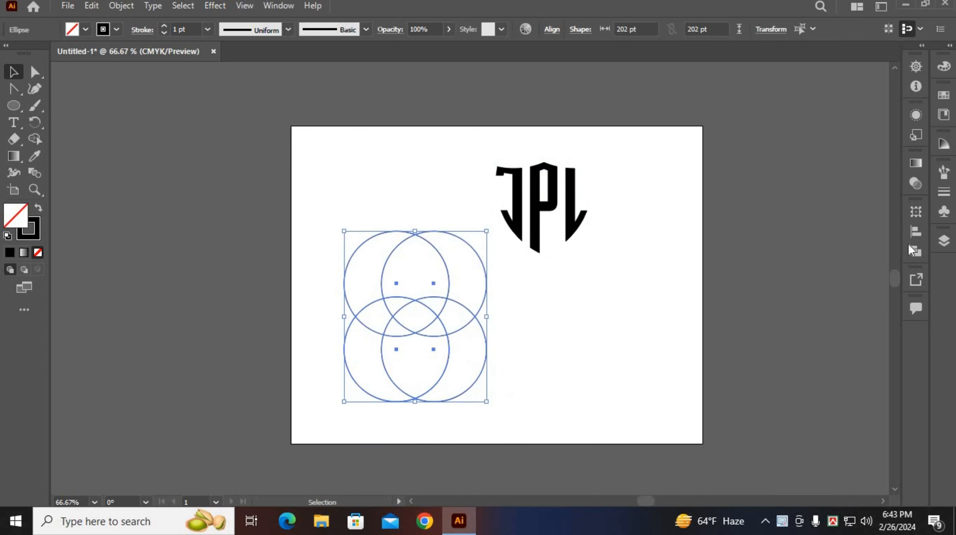
Divide the four overlapping circles with Pathfinder and ungroup the resulting pieces.
left_click(916, 250)
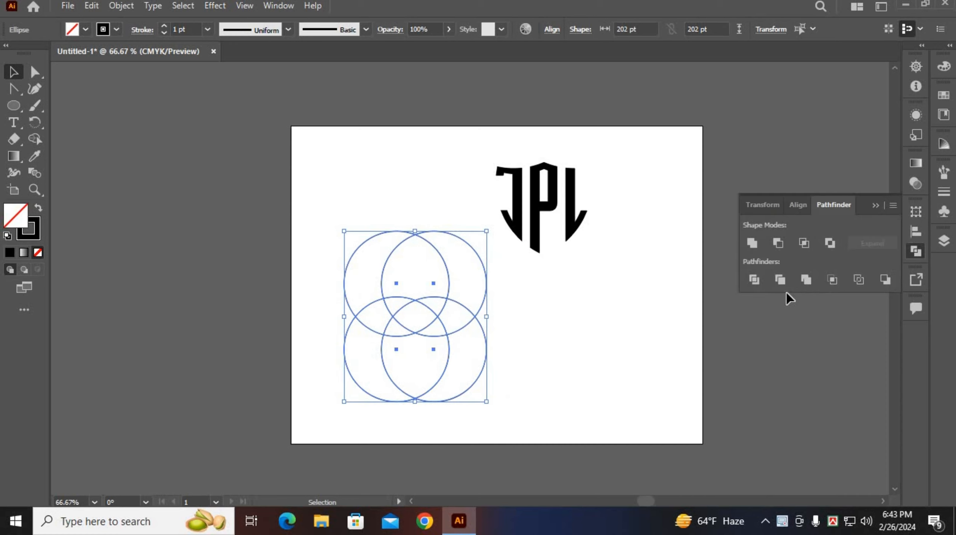
left_click(753, 278)
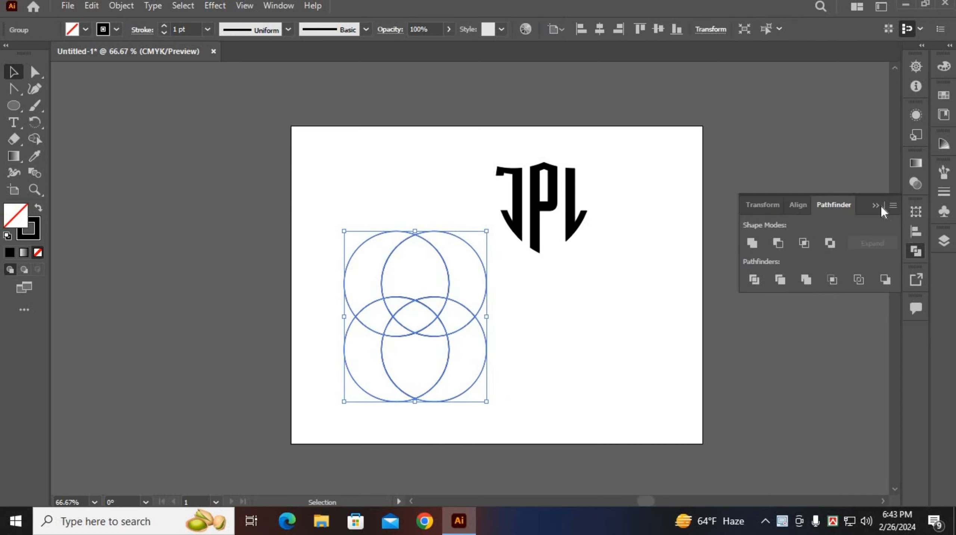
right_click(482, 371)
left_click(524, 243)
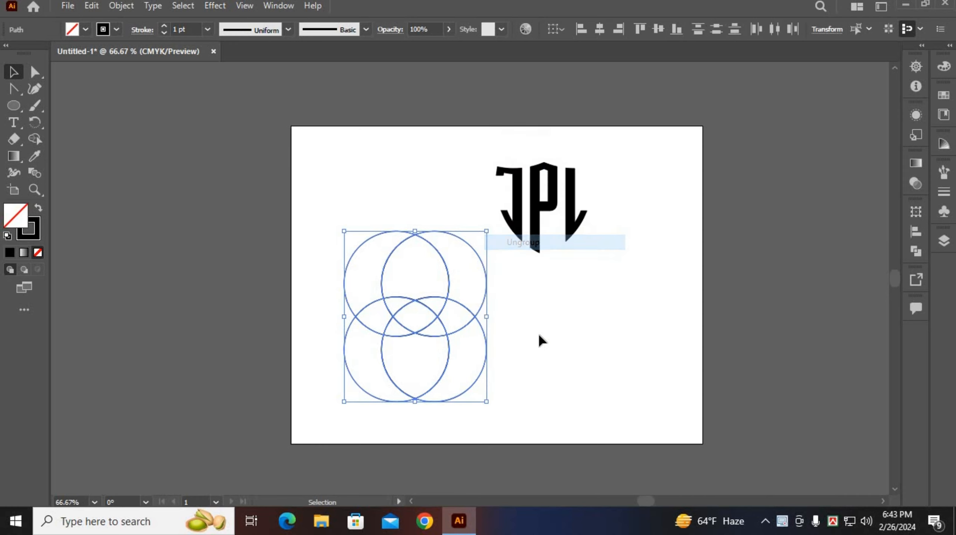
left_click(537, 333)
Delete all the surrounding circle pieces, keeping only the central shield shape.
left_click_drag(324, 232, 484, 382)
key("Delete")
key("Delete")
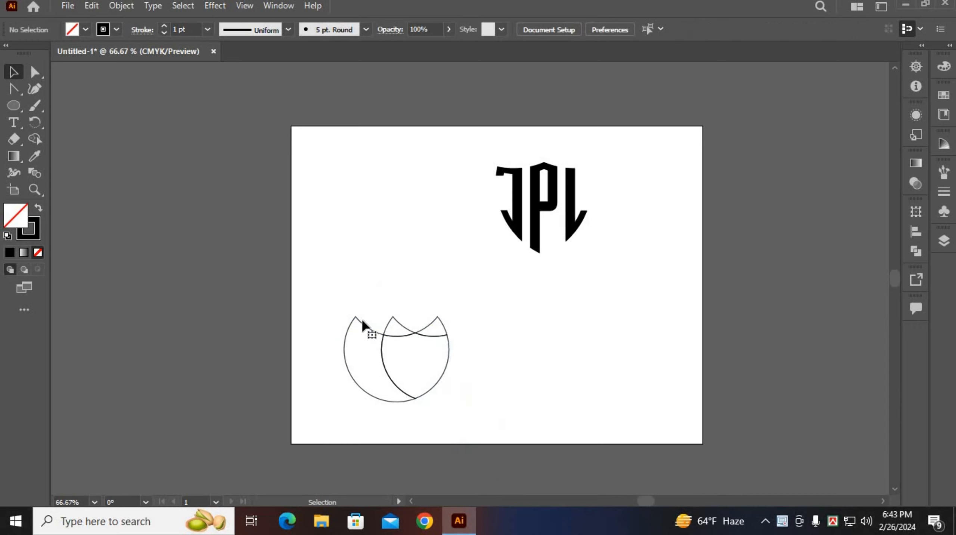
left_click(362, 321)
key("Delete")
left_click(395, 318)
key("Delete")
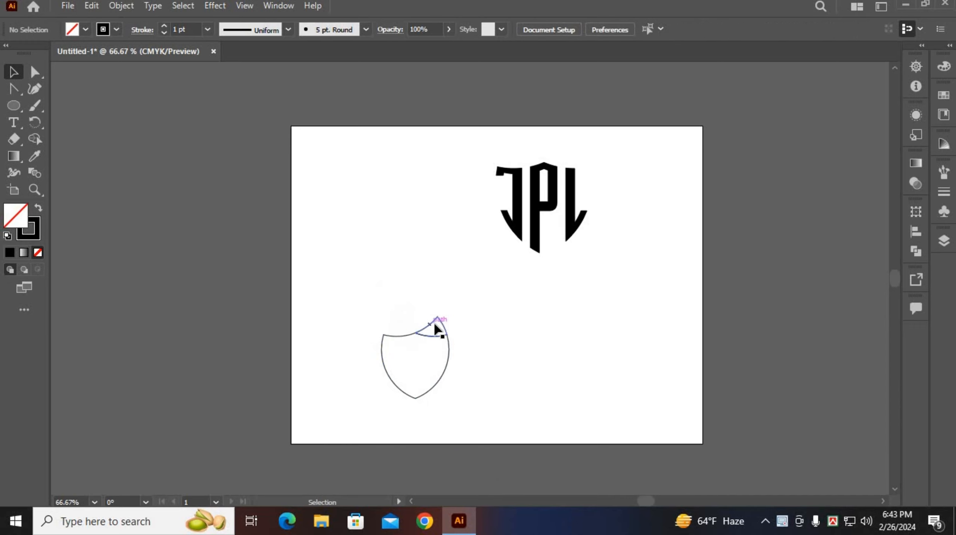
left_click(432, 321)
key("Delete")
Duplicate the shield as a larger concentric outline and place both enlarged shields around the JPL letters.
left_click(440, 382, "ctrl")
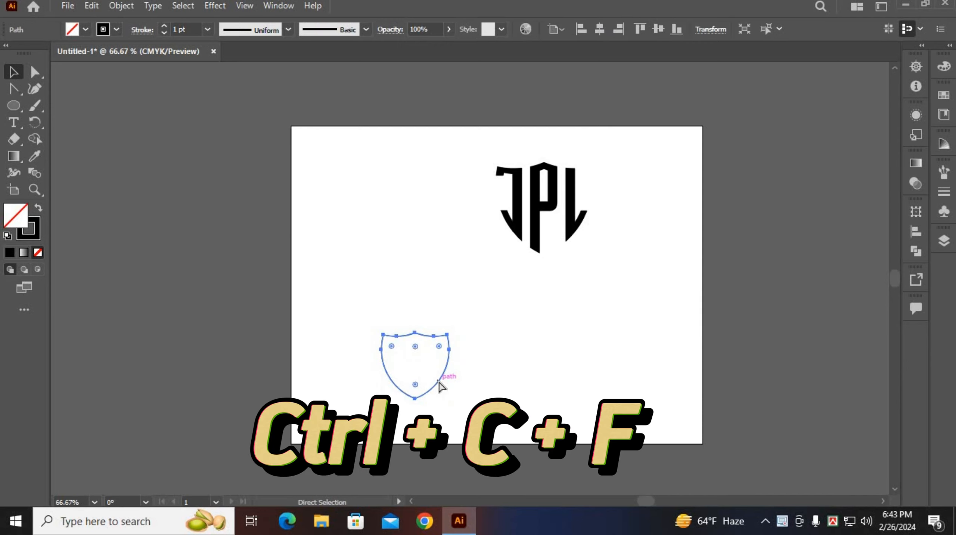
key("ctrl+c")
key("ctrl+f")
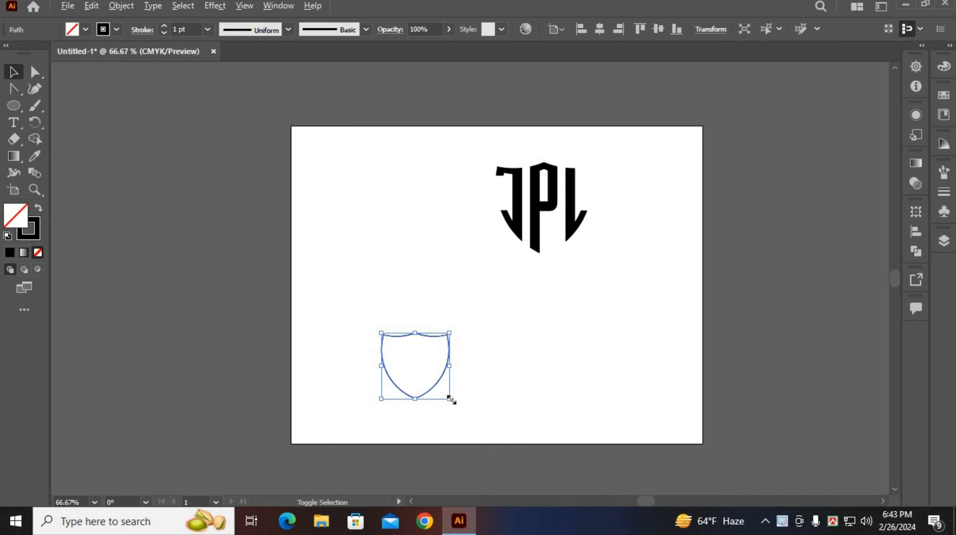
mouse_move(450, 399)
left_mouse_down()
mouse_move(467, 412)
mouse_move(461, 397)
left_mouse_up()
left_click(347, 278)
left_click_drag(469, 336, 598, 263)
Fit the JPL letter group inside the inner shield, slightly enlarged and centred.
left_click(536, 227)
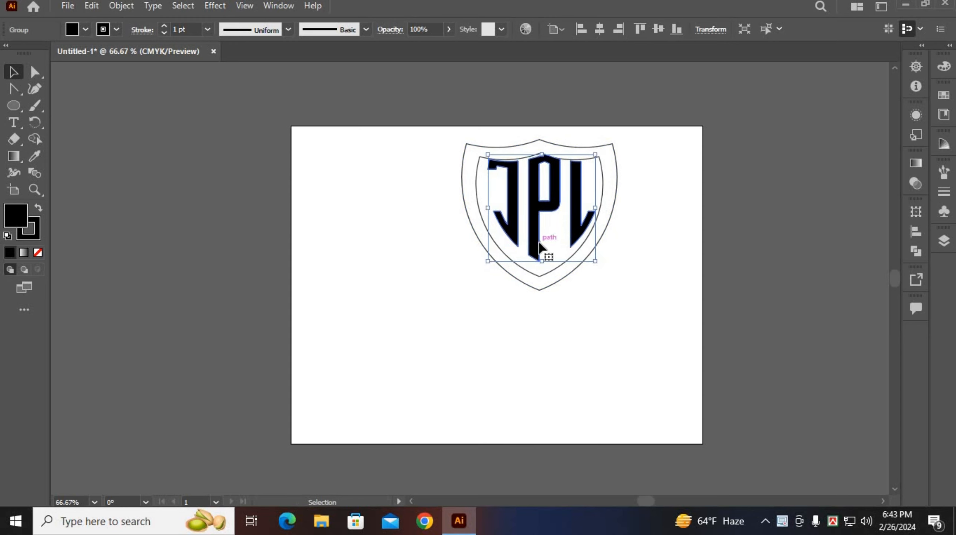
left_click_drag(535, 251, 535, 249)
left_click_drag(566, 299, 567, 301)
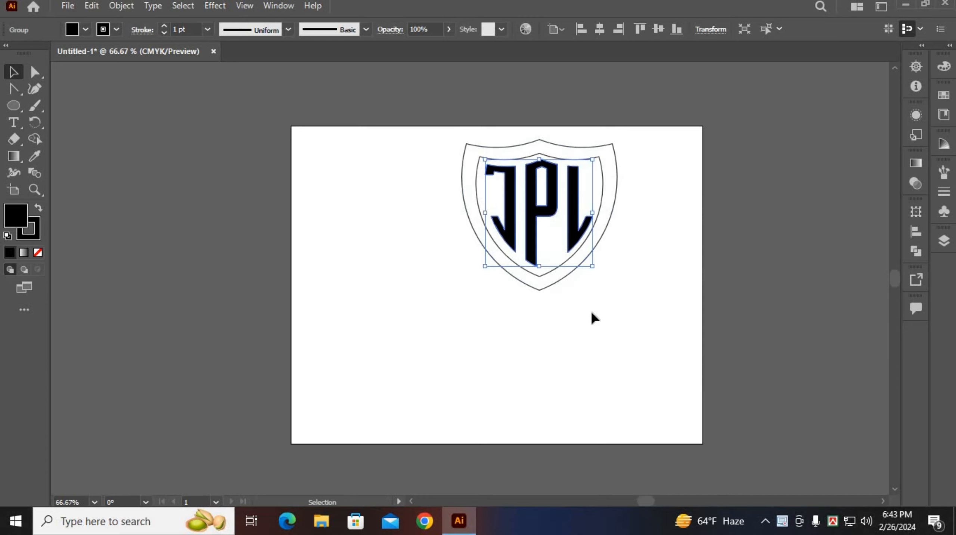
left_click(590, 316)
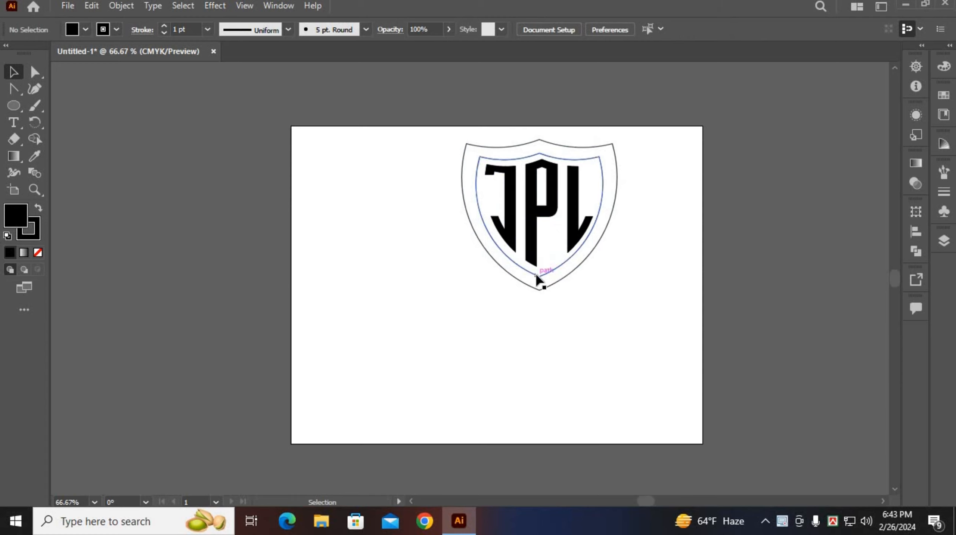
Group the inner and outer shield outlines.
left_click(536, 274)
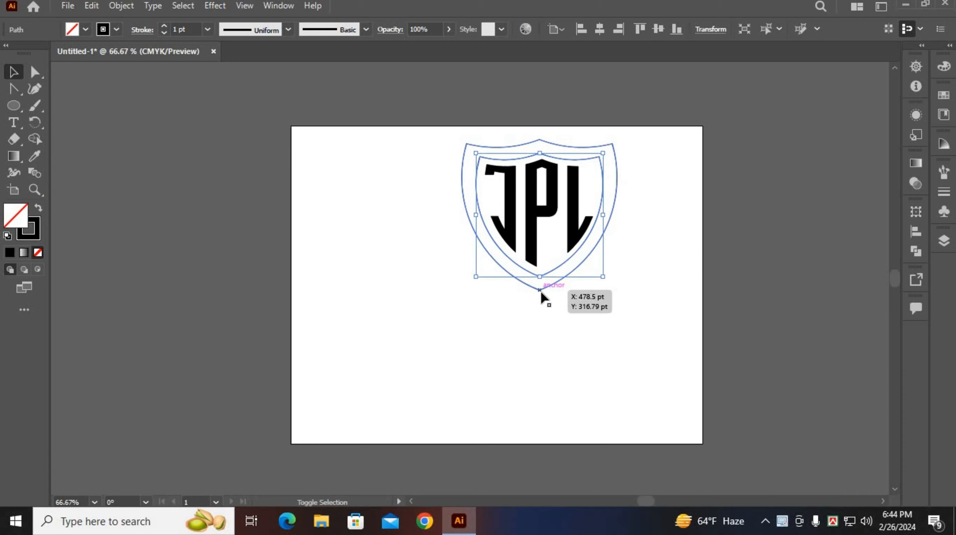
right_click(540, 291)
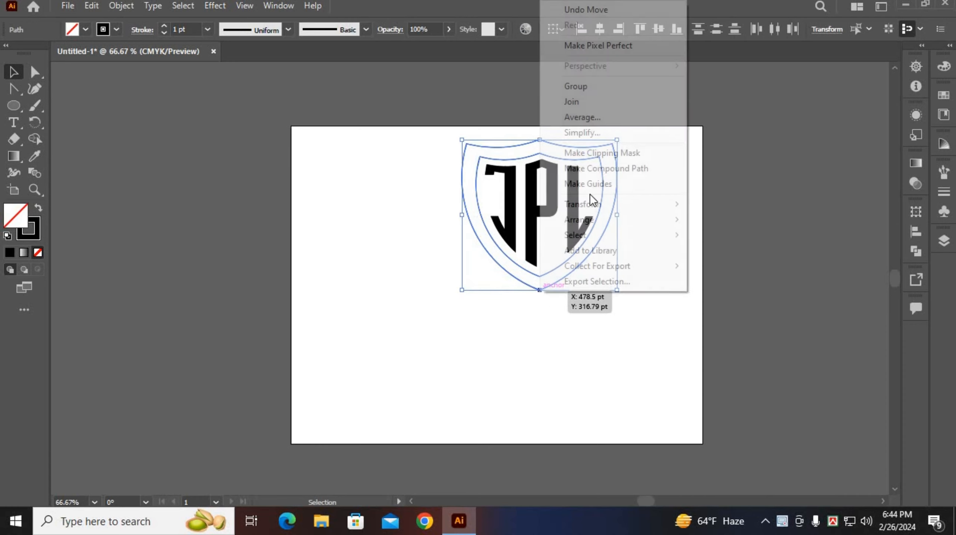
left_click(604, 93)
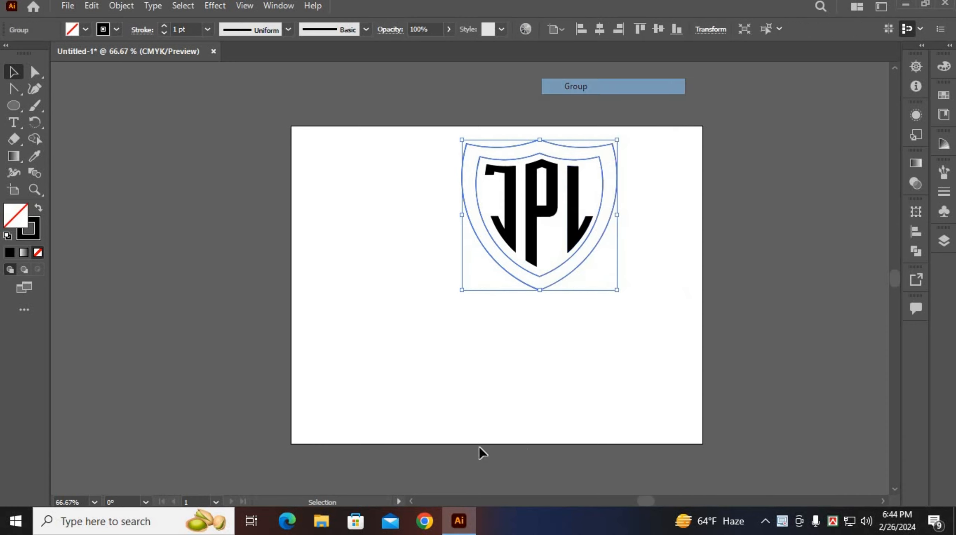
Fill the band between the two shield outlines with black using Shape Builder.
left_click(39, 210)
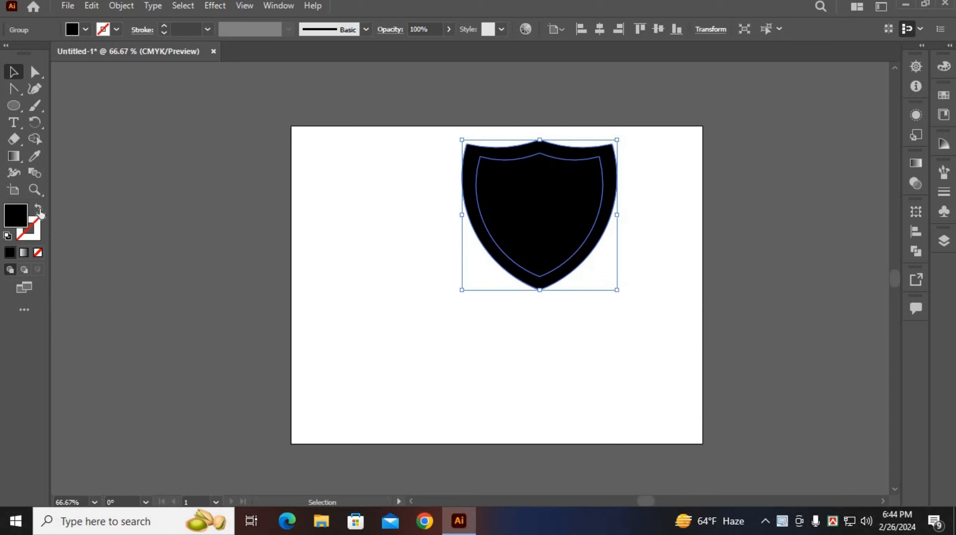
left_click(39, 210)
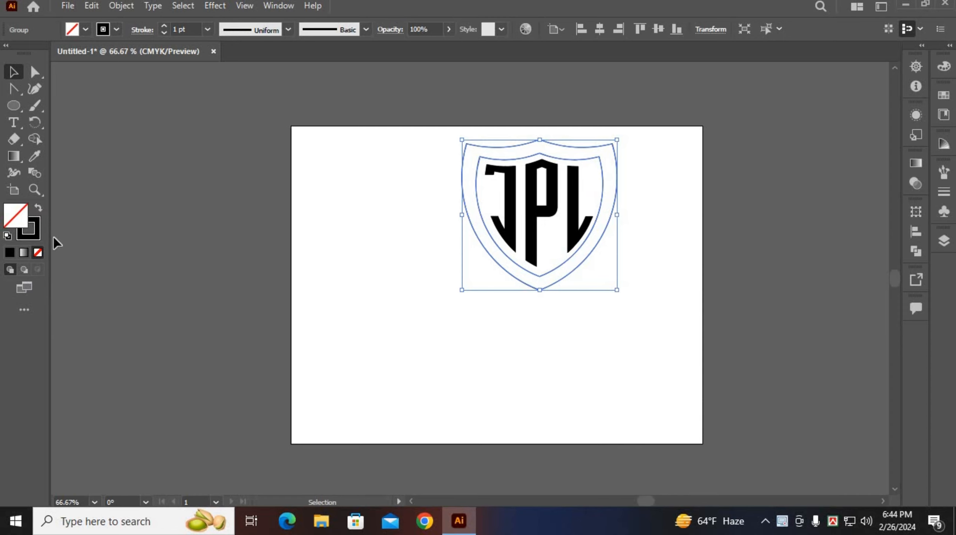
left_click(35, 139)
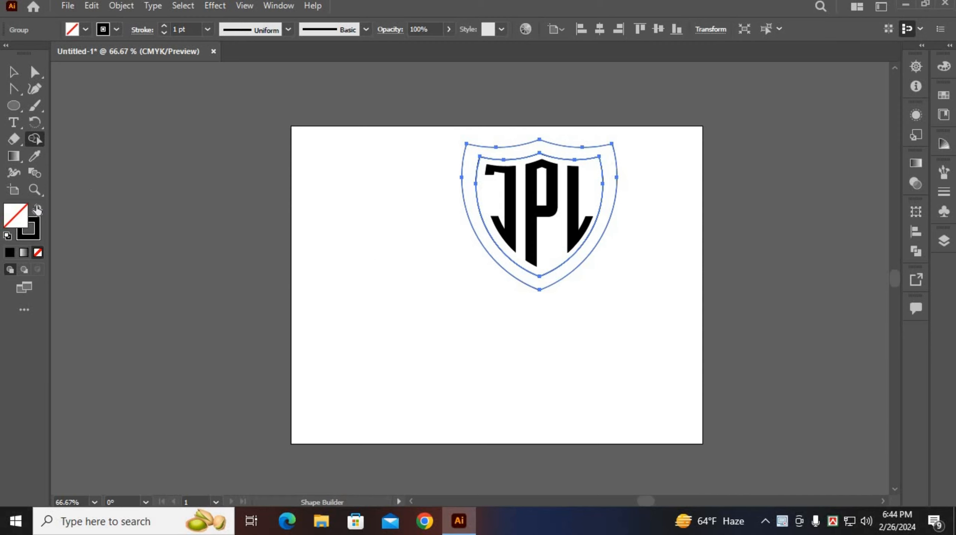
key("shift+x")
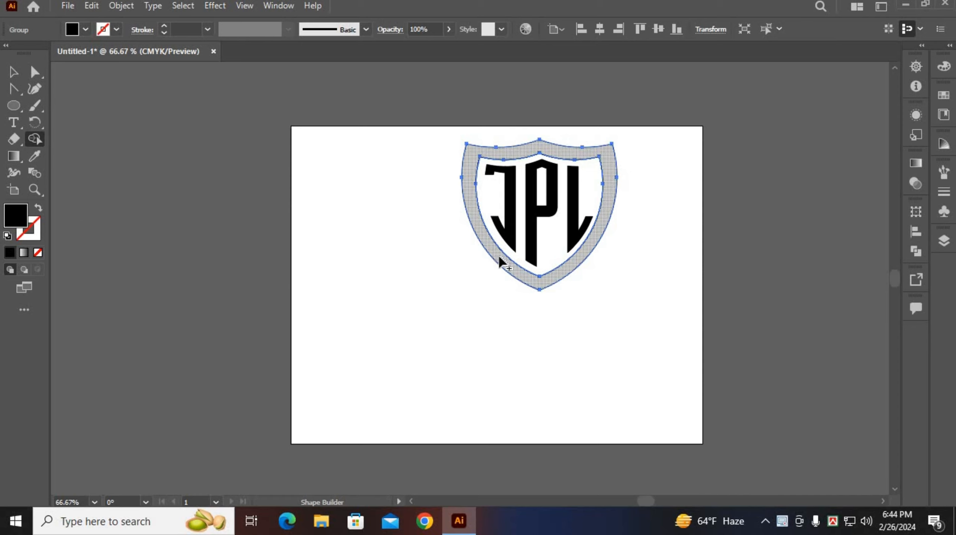
left_click(498, 261)
left_click(12, 74)
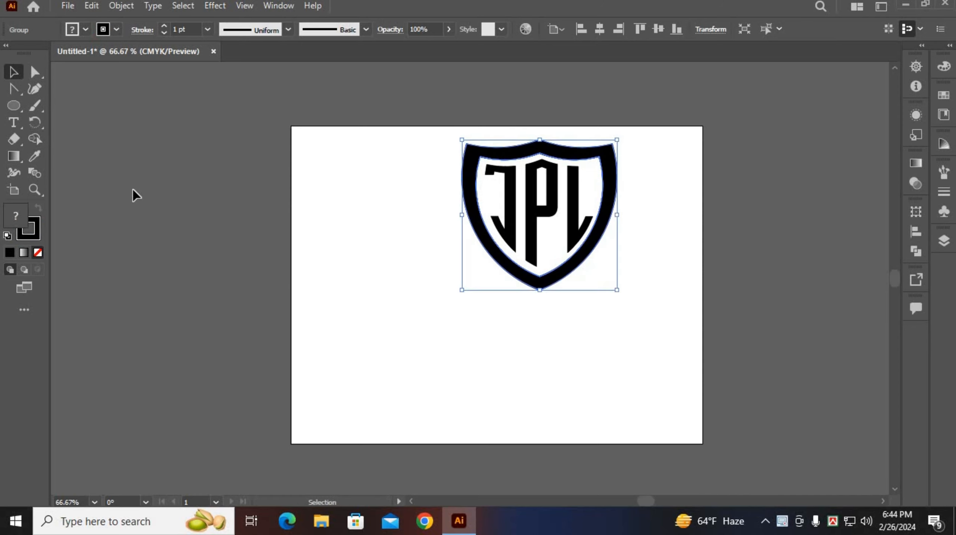
left_click(160, 216)
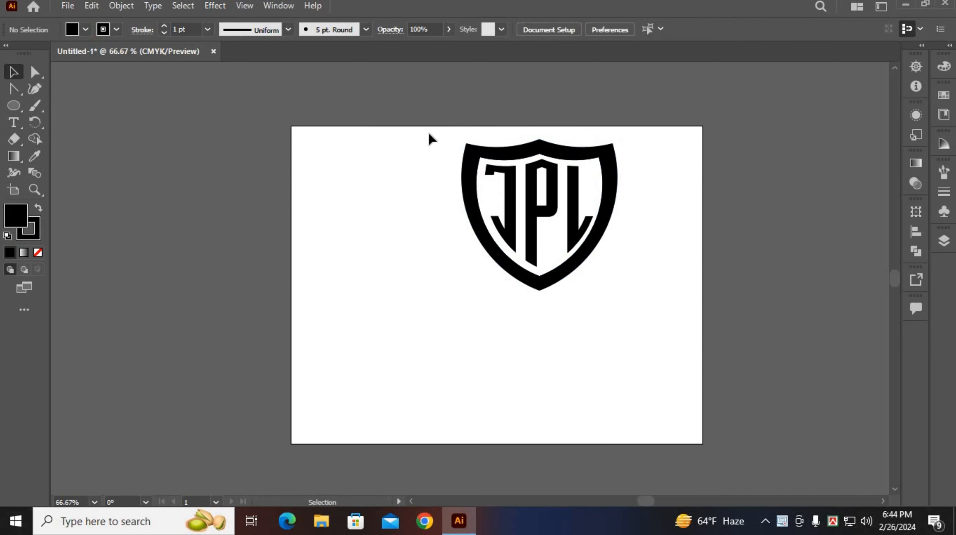
Group the JPL letters with the shield border and move the logo to about the middle of the artboard.
left_click_drag(432, 137, 584, 276)
right_click(536, 251)
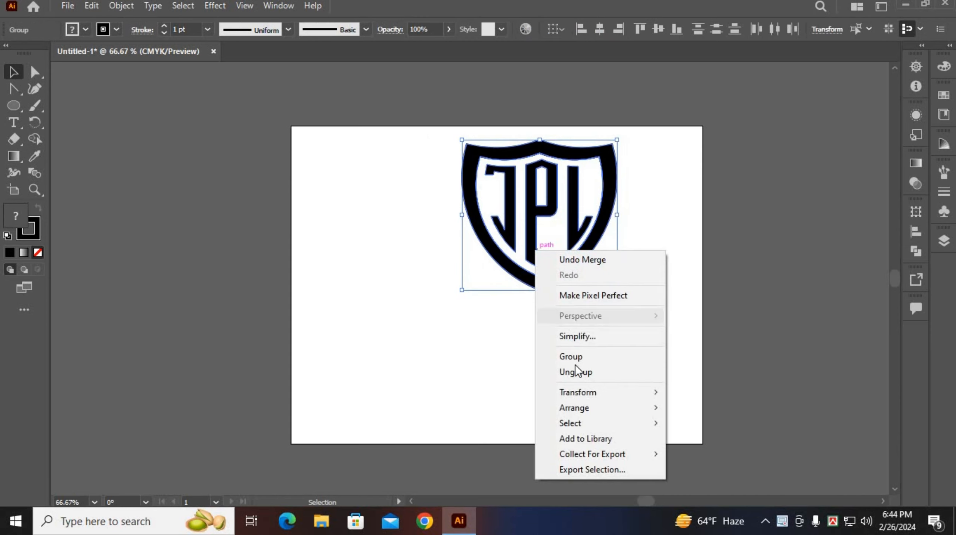
left_click(571, 356)
left_click_drag(560, 268, 583, 364)
left_click(641, 370)
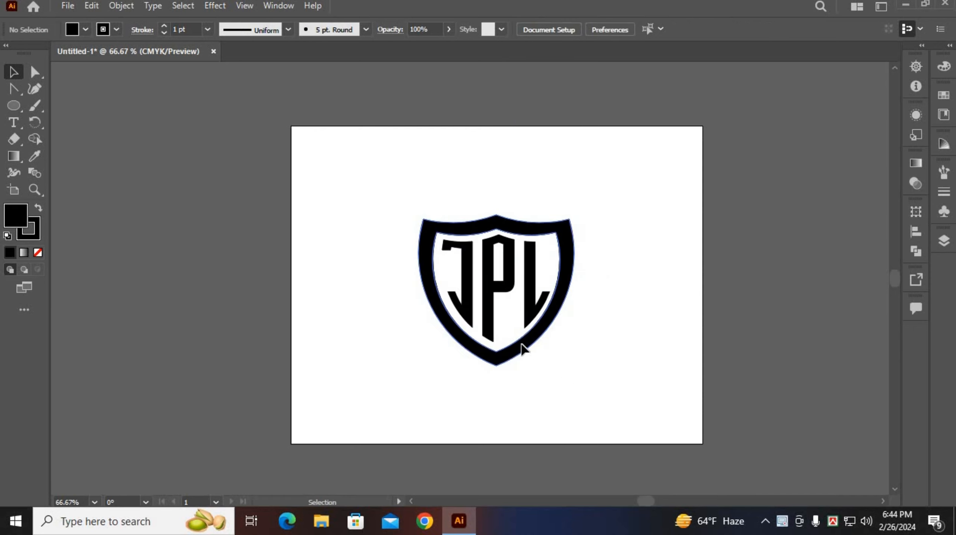
left_click_drag(523, 346, 523, 339)
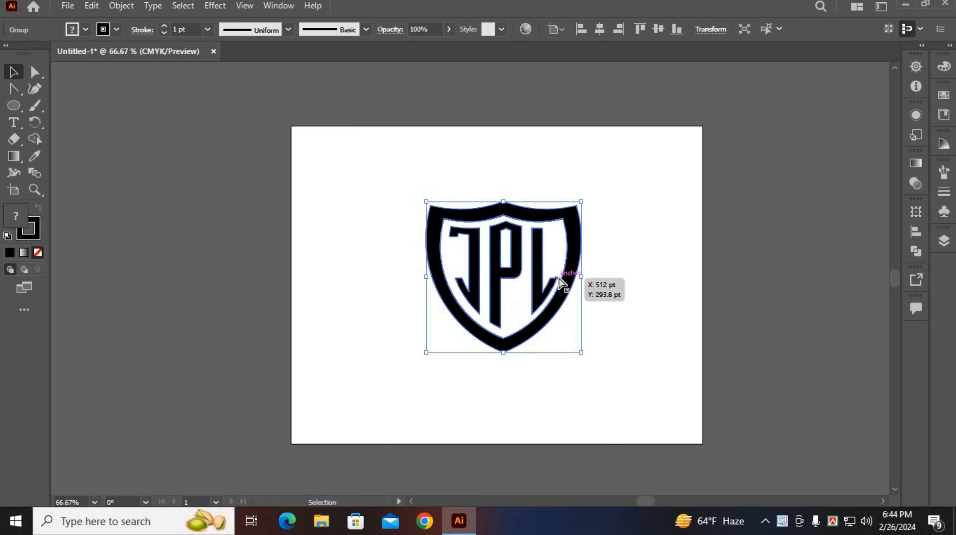
Export the logo with Save for Web as a transparent PNG-24 named 222 on the Desktop.
key("ctrl+alt")
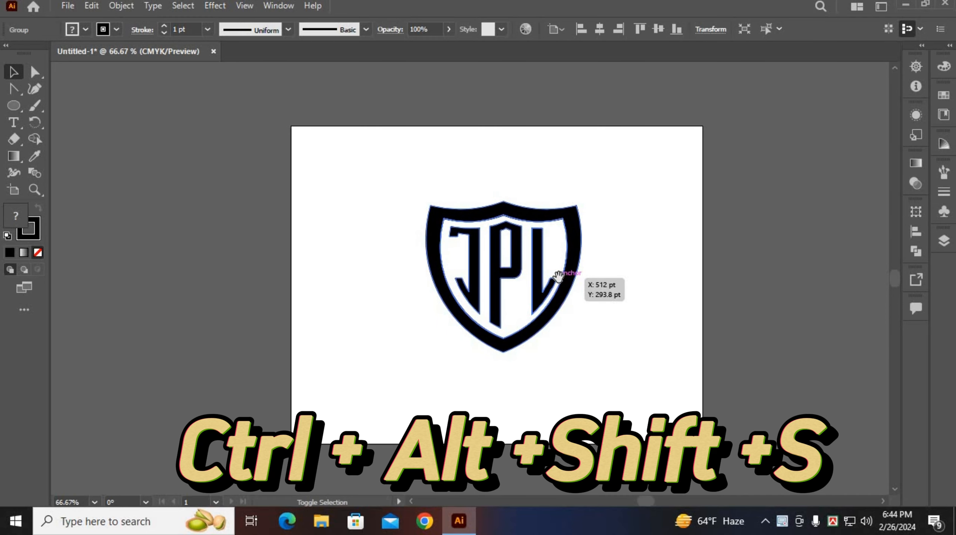
key("ctrl+alt+shift+s")
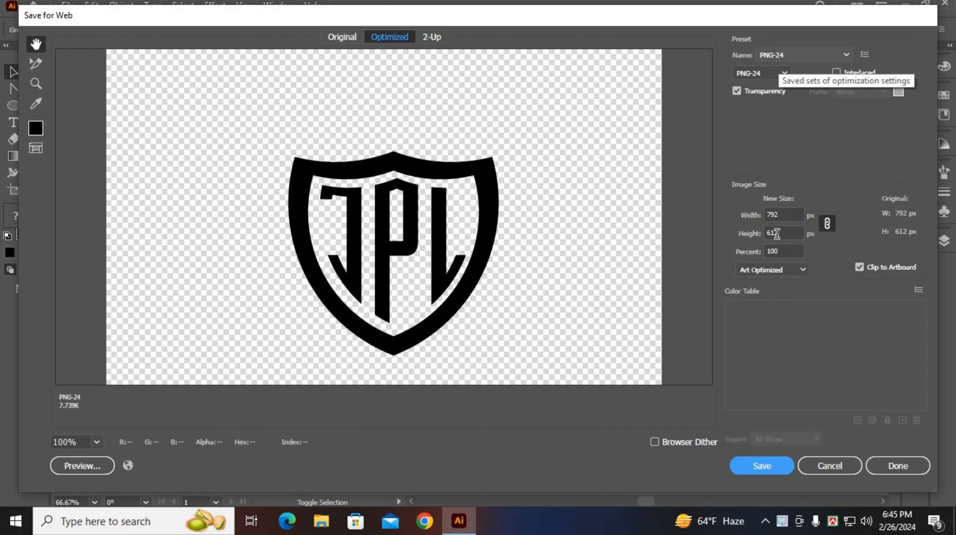
left_click(769, 465)
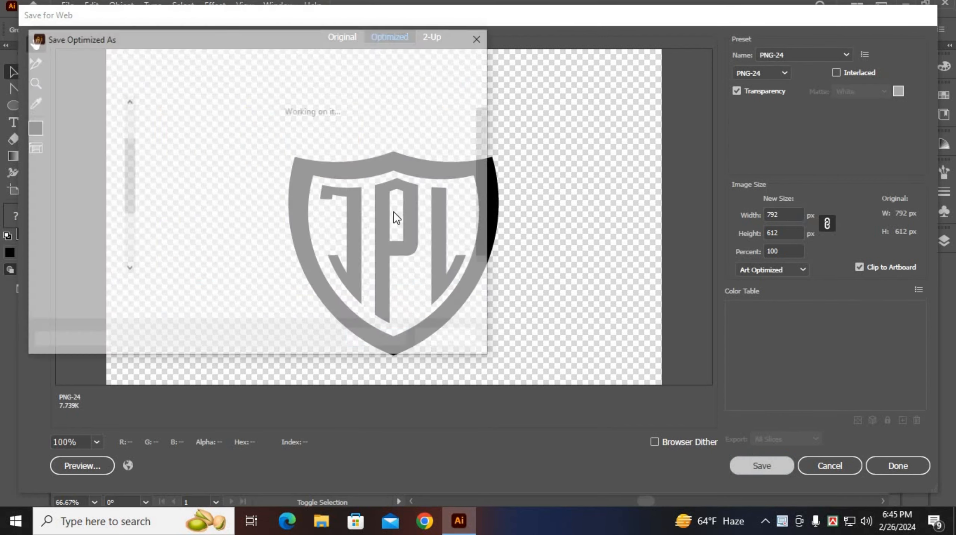
scroll(73, 157, "up", 2)
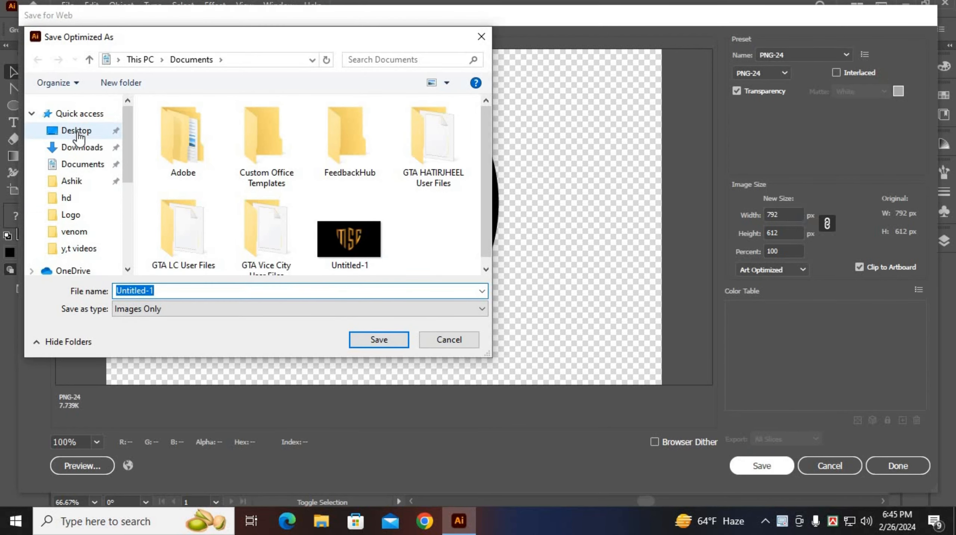
left_click(77, 131)
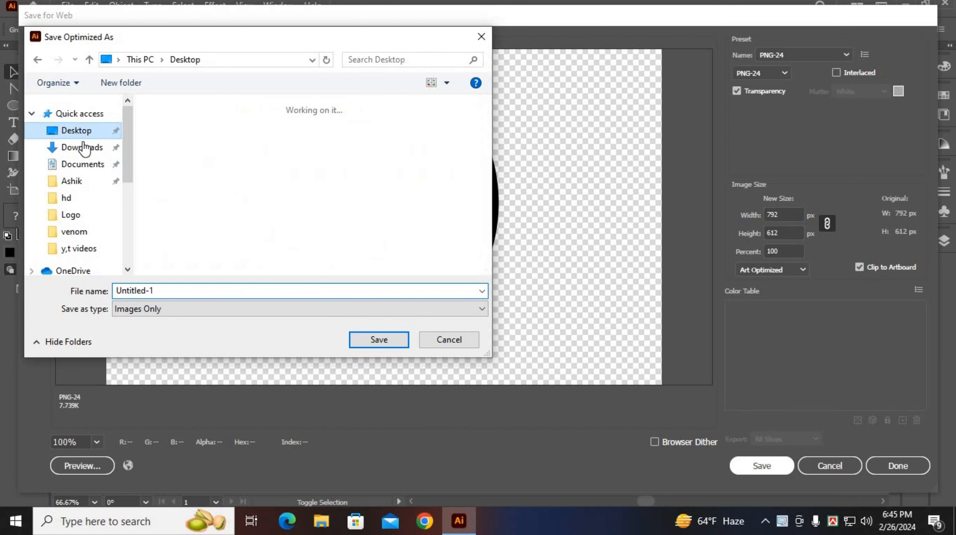
left_click(379, 340)
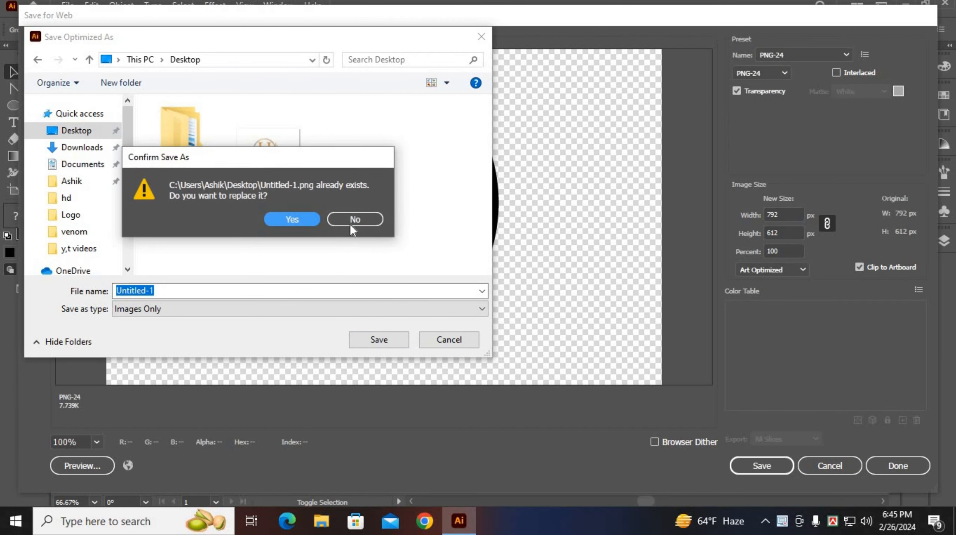
left_click(342, 224)
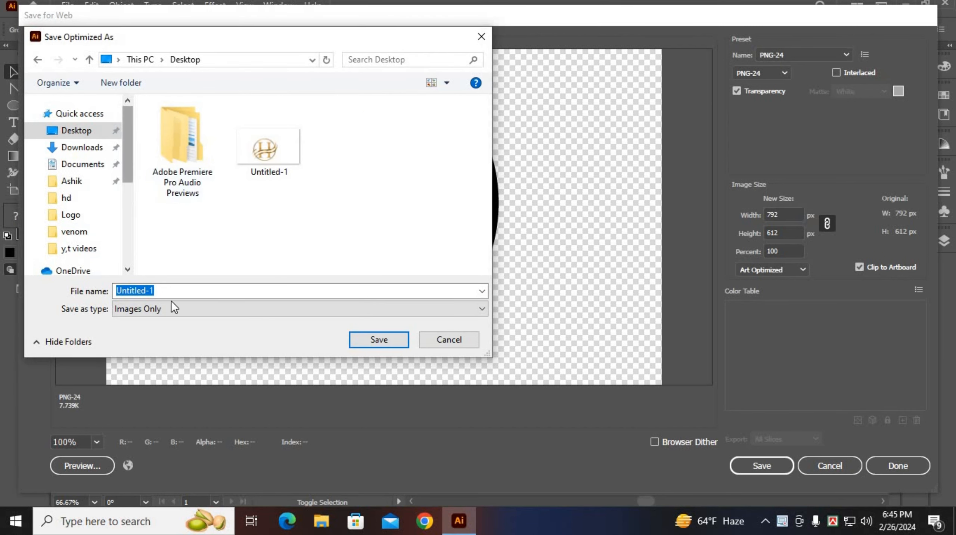
key("BackSpace")
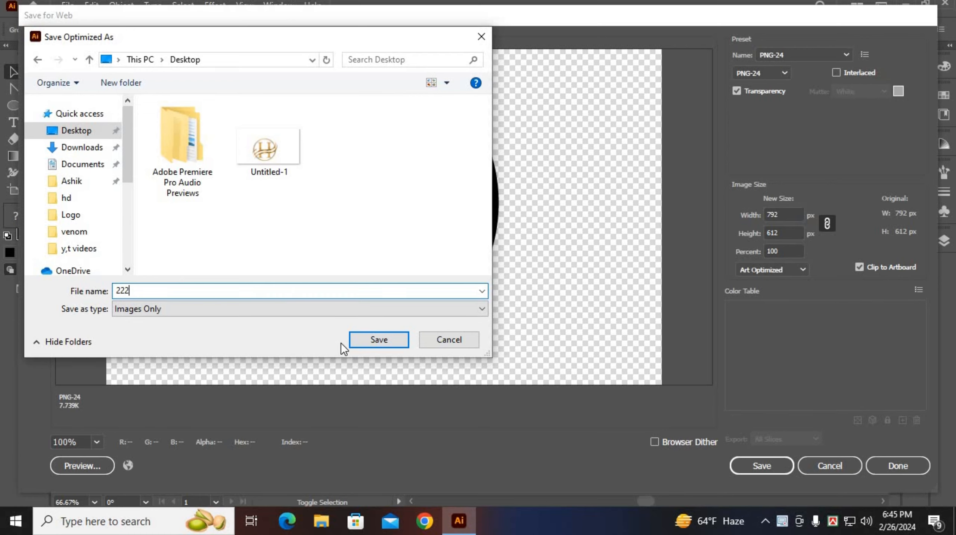
left_click(372, 338)
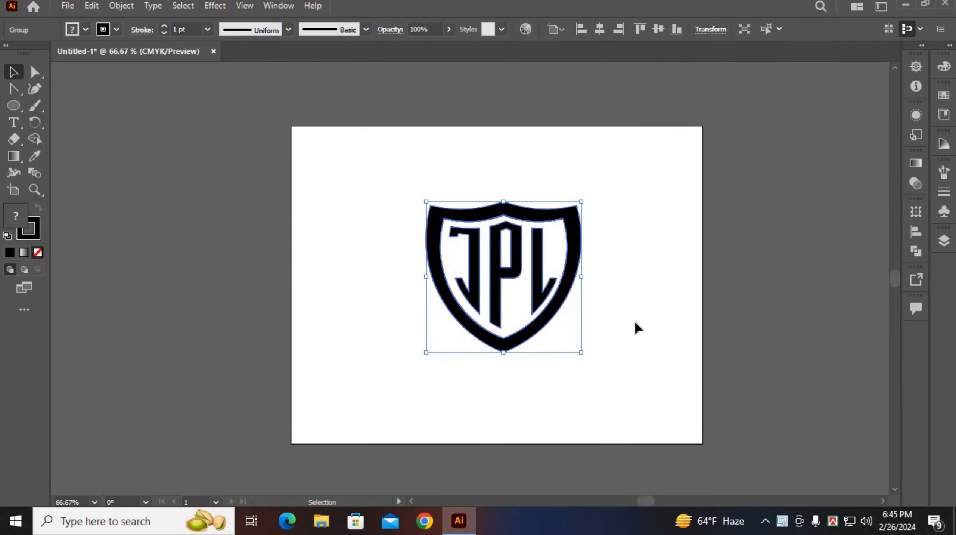
Switch to Chrome with the first profile, search Google for photopea and open the Photopea online editor.
left_click(426, 521)
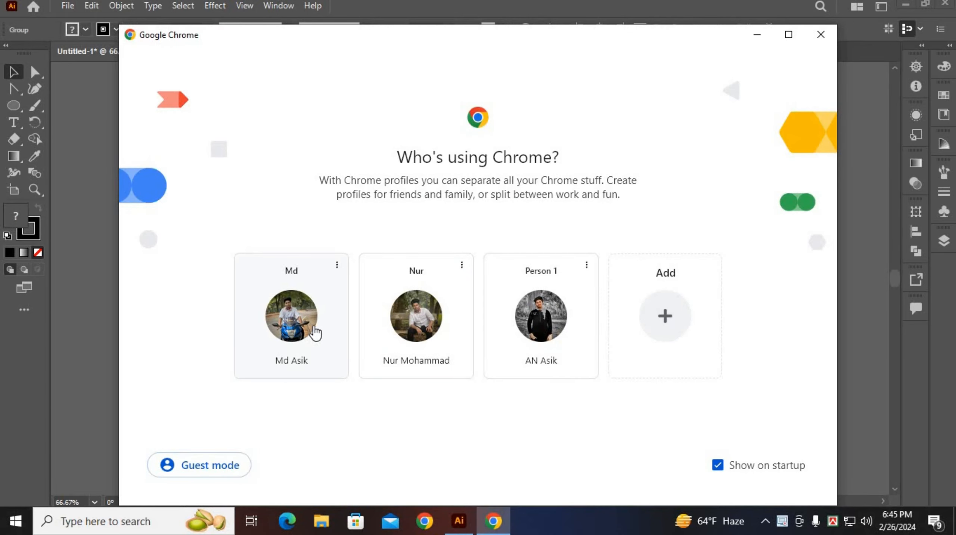
left_click(315, 332)
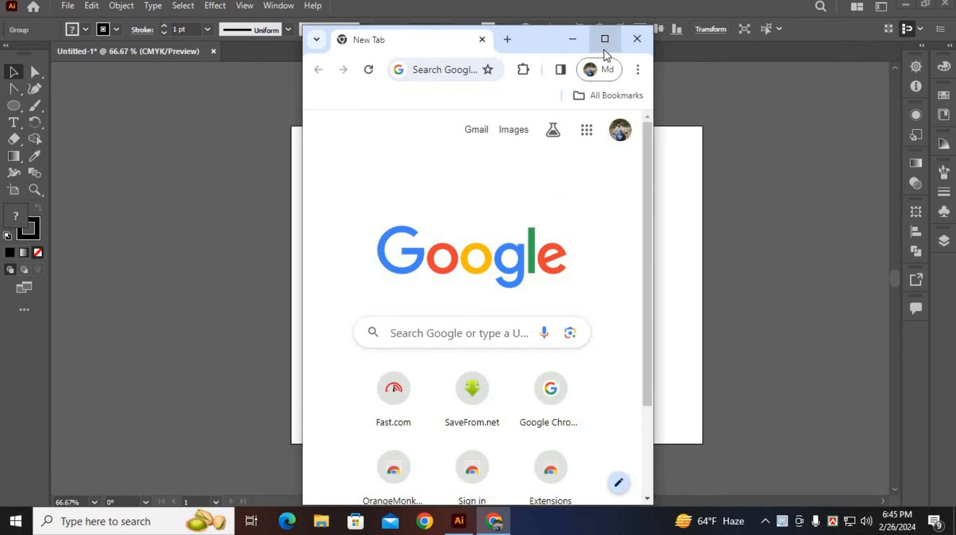
left_click(604, 50)
left_click(411, 312)
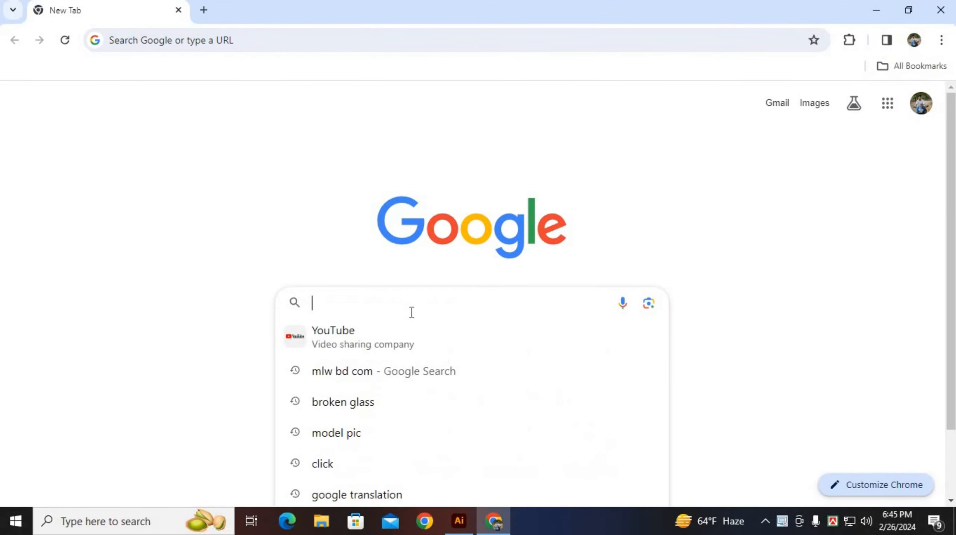
type("p")
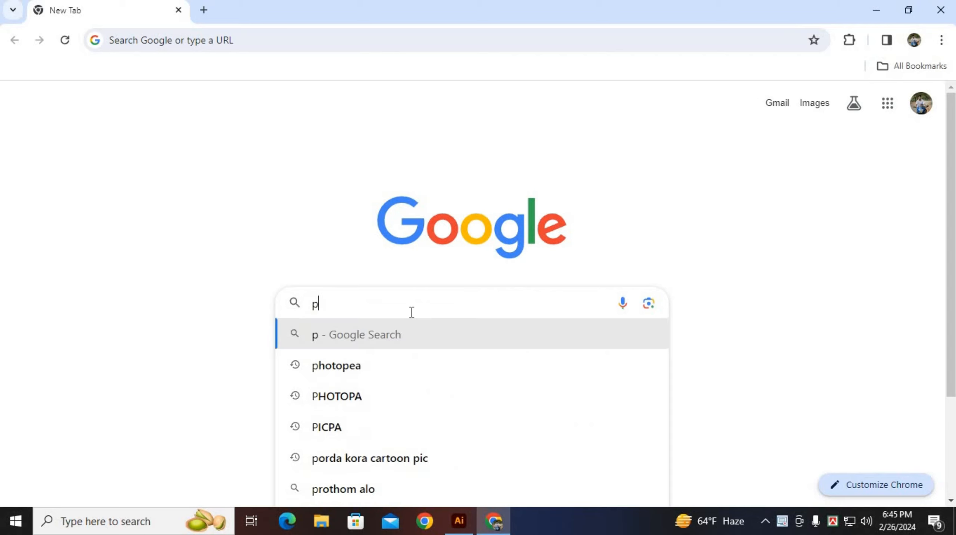
left_click(368, 365)
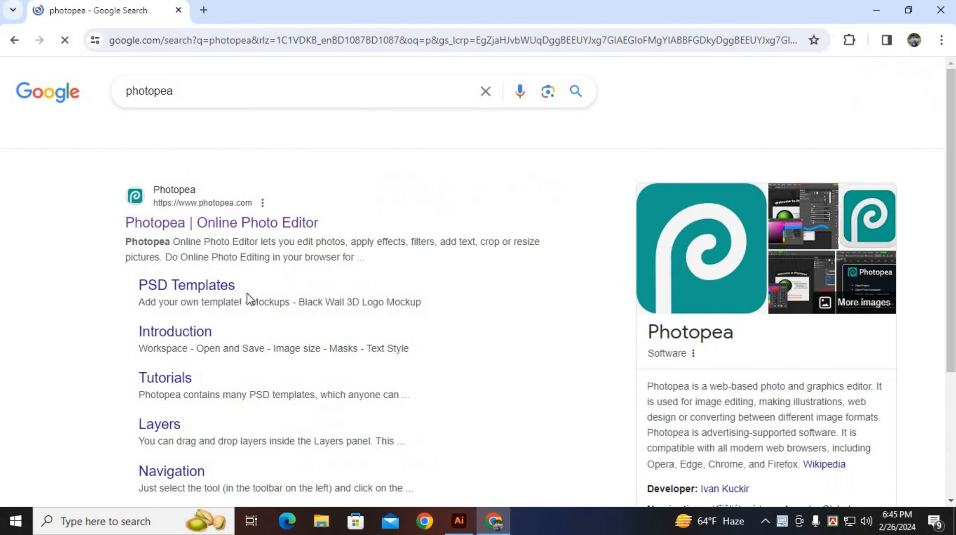
left_click(242, 222)
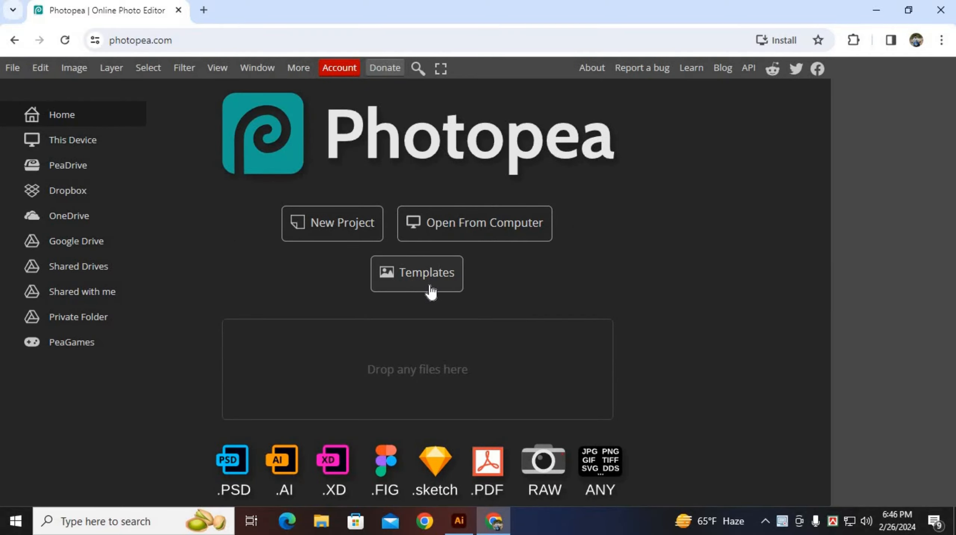
Search the Photopea templates for 3D and open the 3D Logo Mockup template with the blue and black lettering.
left_click(410, 272)
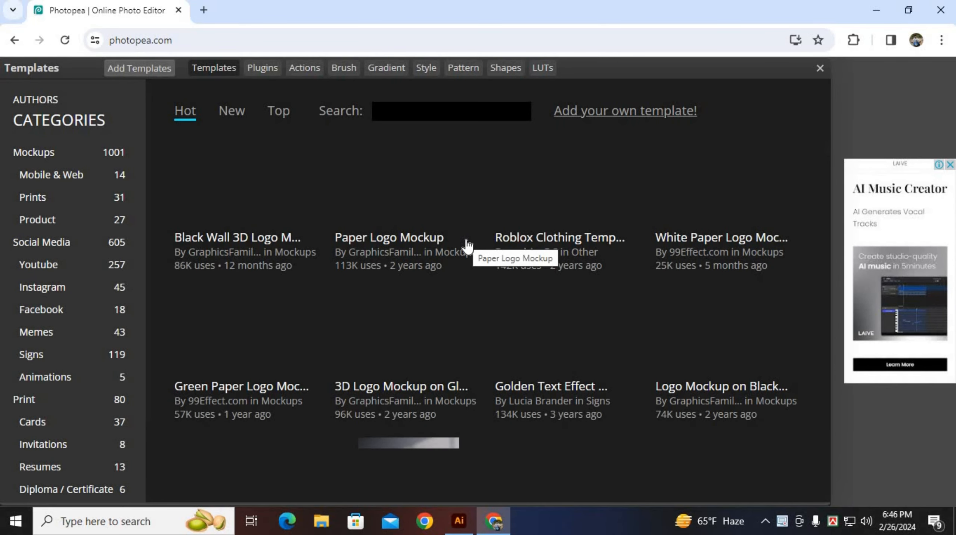
scroll(467, 245, "down", 2)
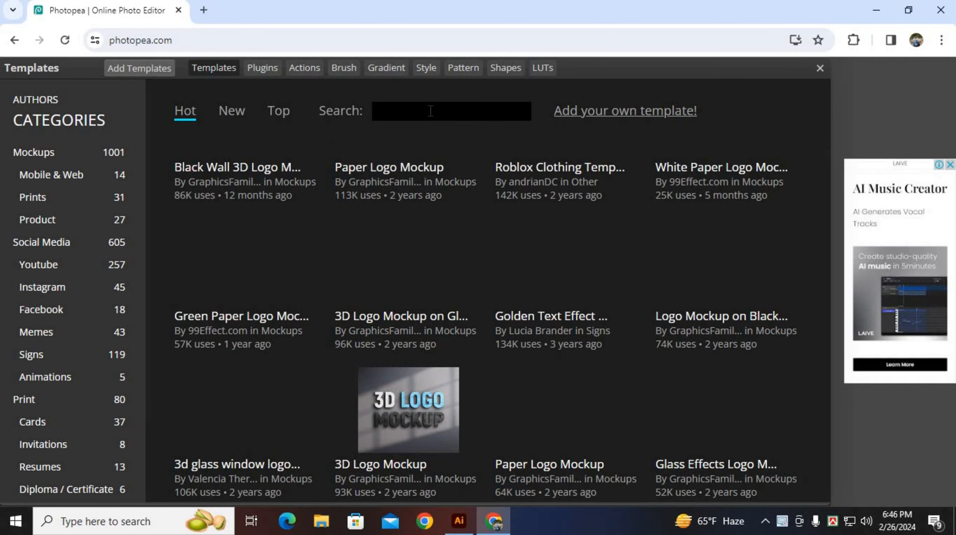
left_click(430, 110)
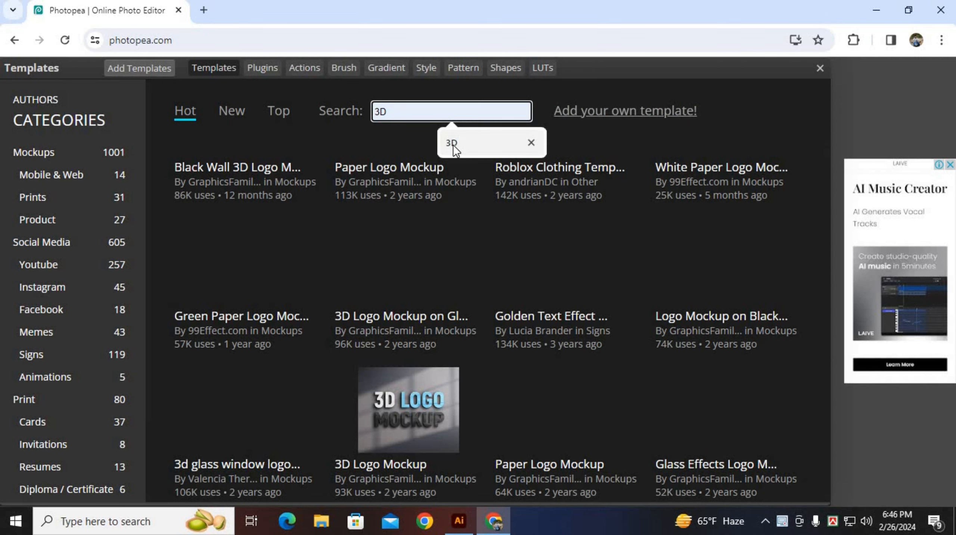
left_click(453, 145)
scroll(673, 255, "up", 2)
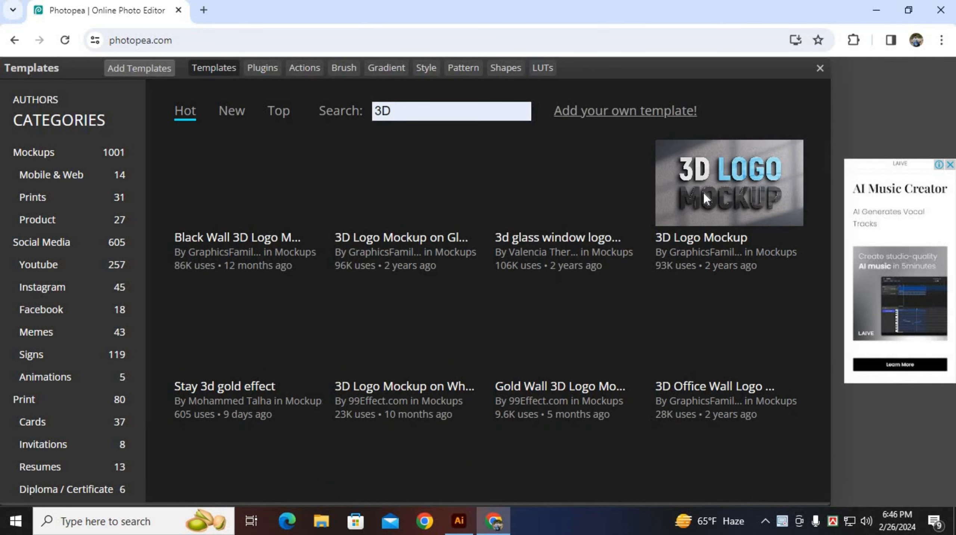
left_click(703, 191)
left_click(560, 301)
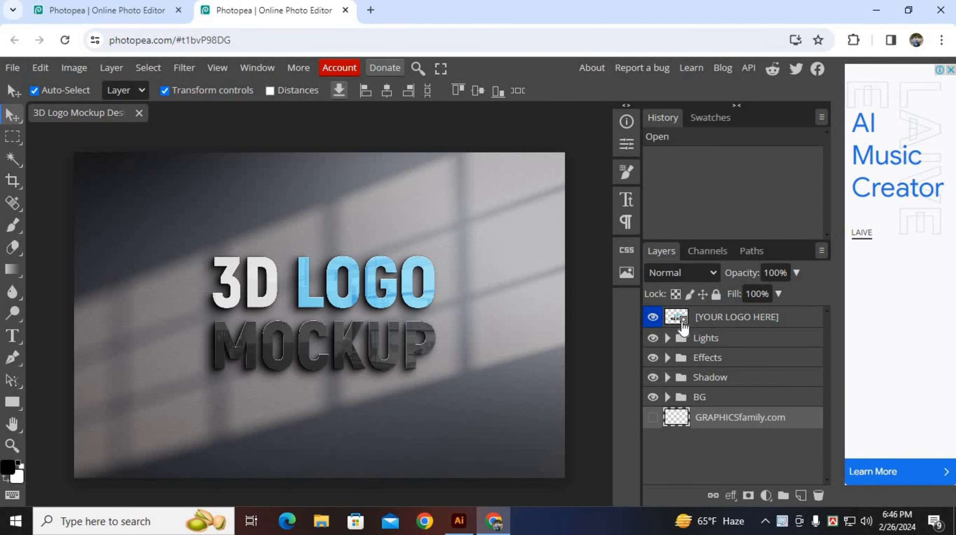
Open the [YOUR LOGO HERE] smart object for editing and place the 222 image from the Desktop into it.
double_click(681, 321)
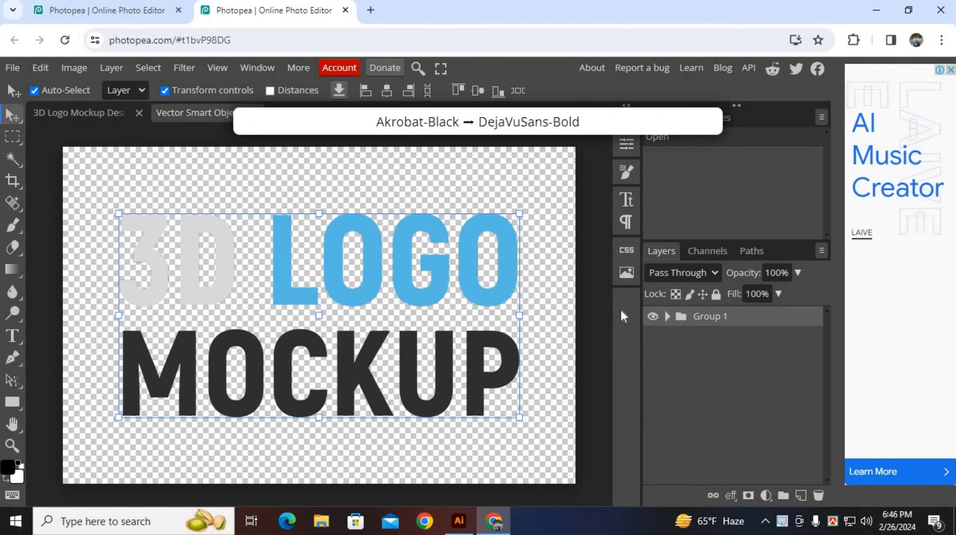
left_click(15, 67)
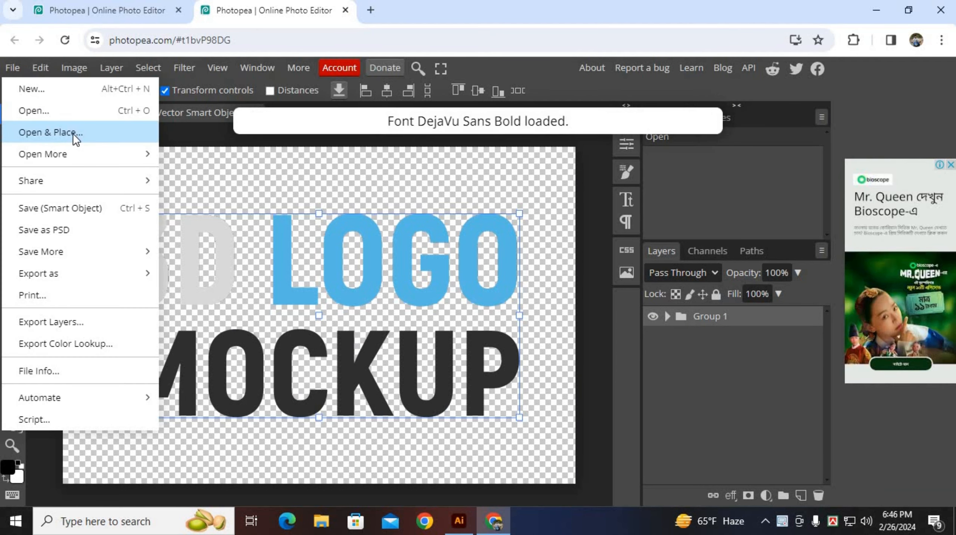
left_click(73, 133)
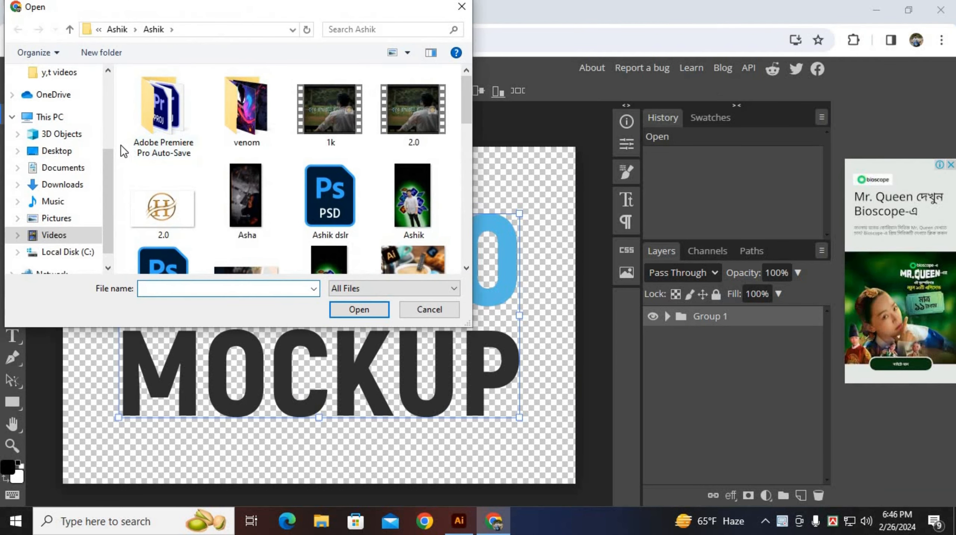
scroll(67, 139, "up", 3)
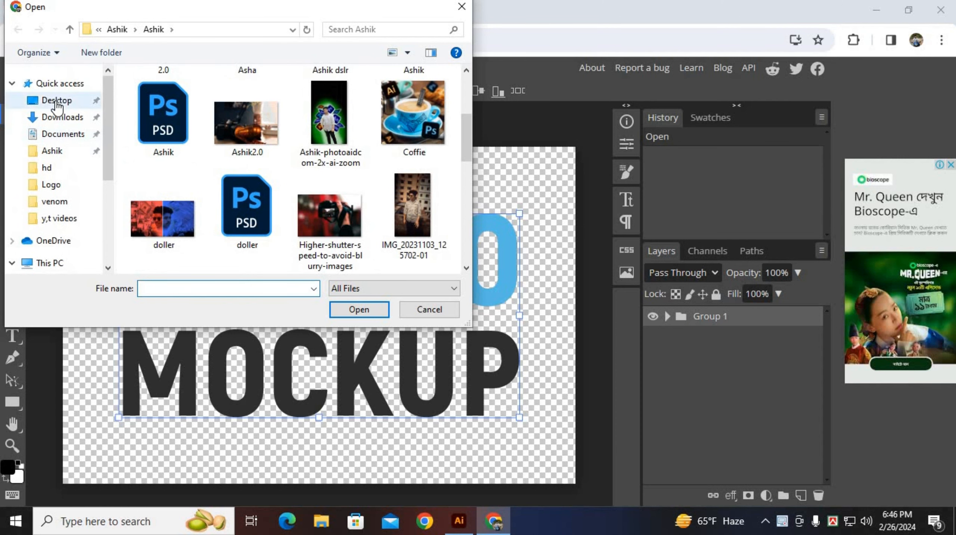
left_click(56, 101)
left_click(258, 113)
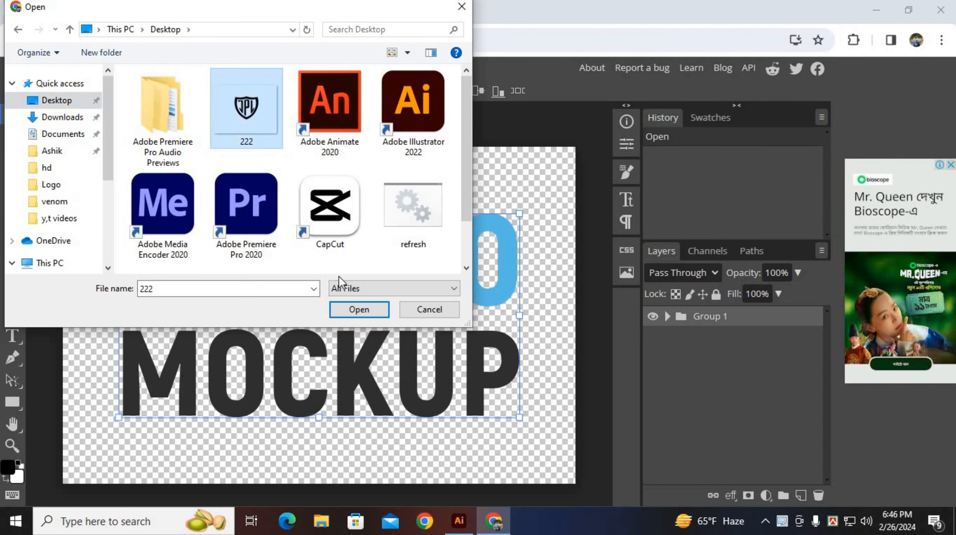
left_click(354, 308)
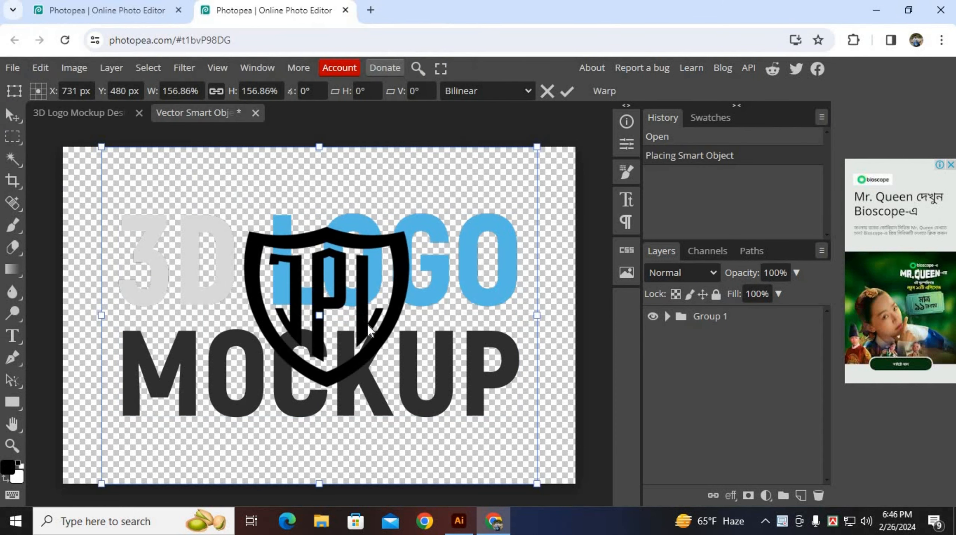
key("Return")
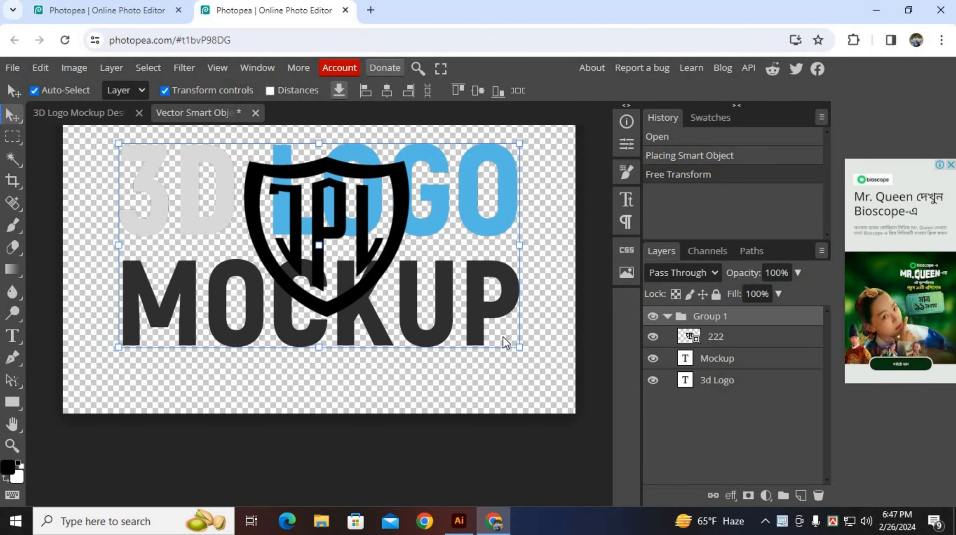
Hide the Mockup and 3d Logo text layers inside the smart object.
left_click(485, 317)
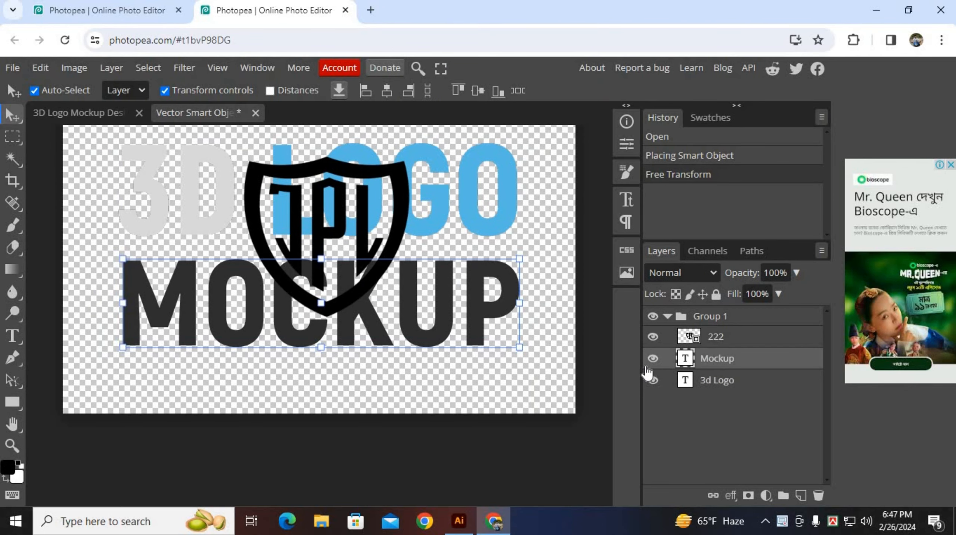
left_click(653, 358)
left_click(652, 379)
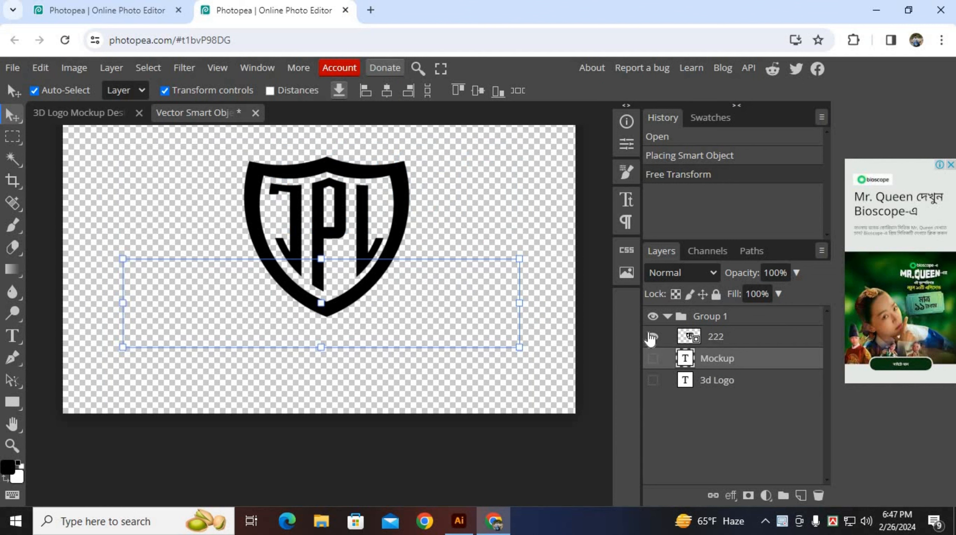
Enlarge the placed JPL shield proportionally to about 230% and centre it on the smart object canvas.
left_click(380, 288)
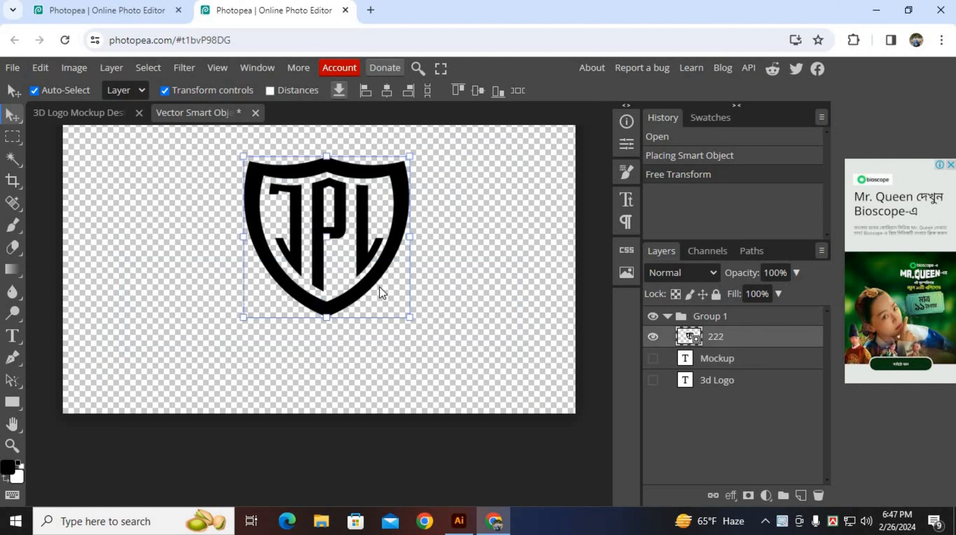
left_click_drag(404, 322, 415, 336)
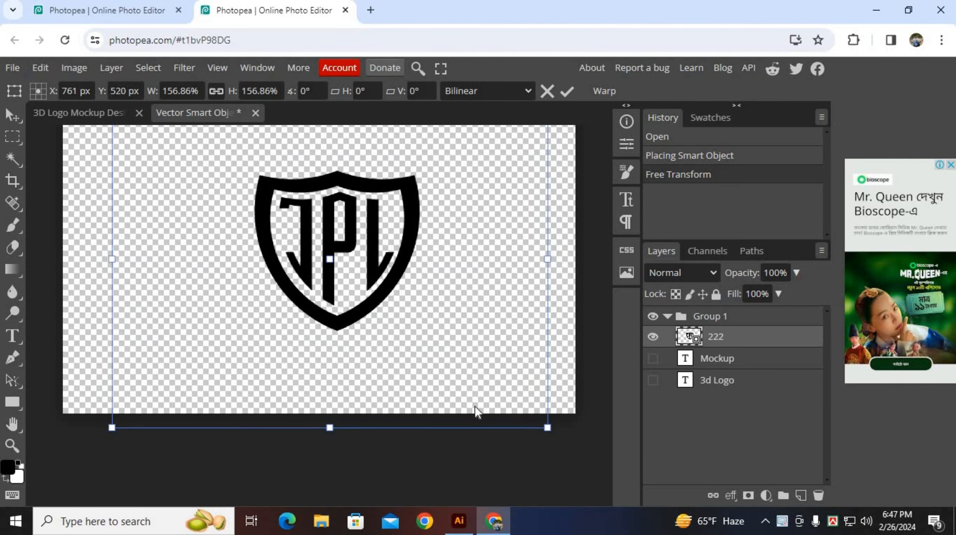
left_click_drag(475, 406, 456, 392)
left_click_drag(529, 413, 587, 458)
left_click_drag(331, 317, 293, 302)
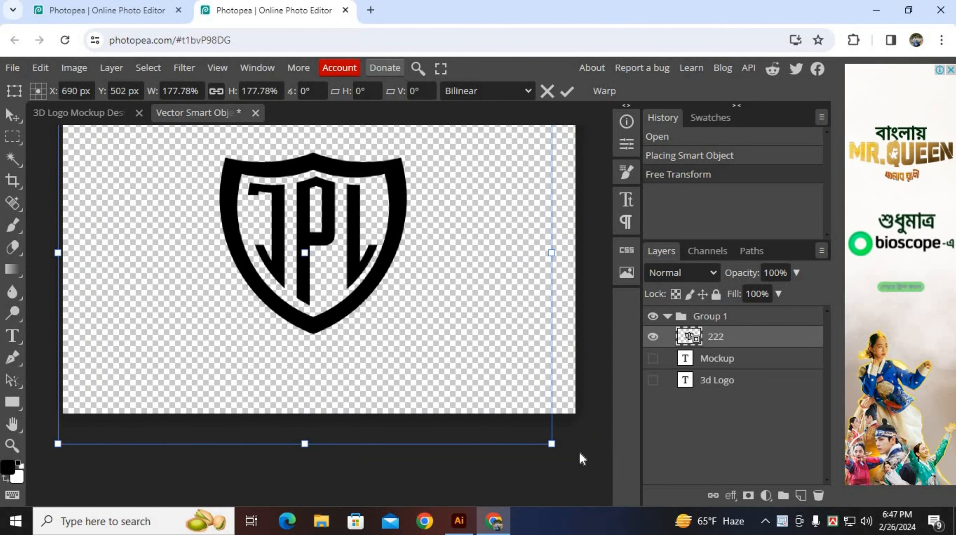
left_click_drag(552, 442, 612, 492)
left_click_drag(296, 319, 234, 275)
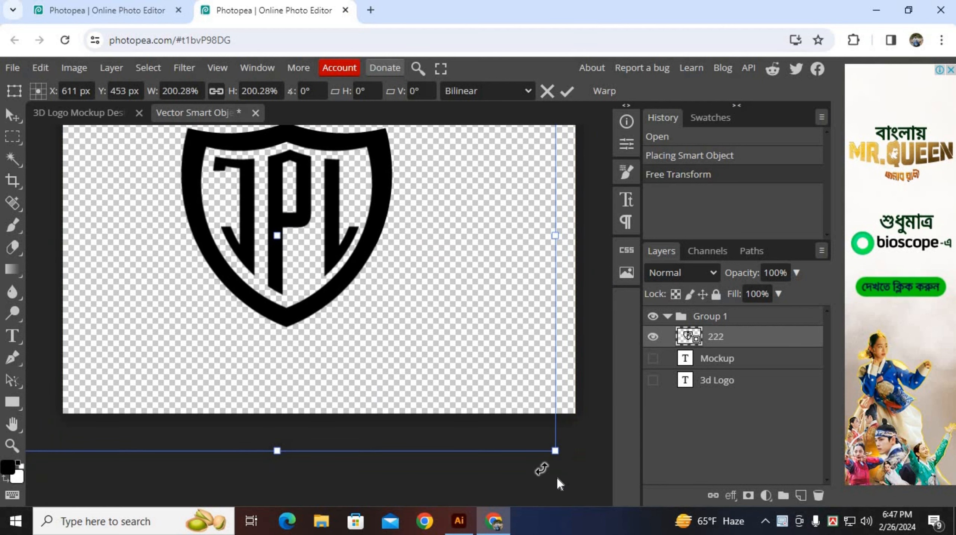
left_click_drag(556, 453, 610, 491)
left_click_drag(345, 354, 332, 342)
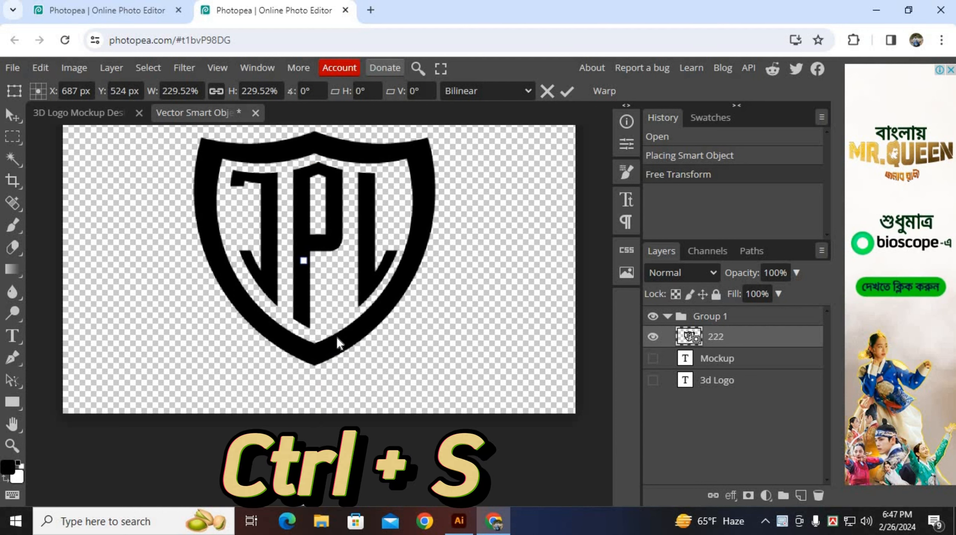
Save the smart object and return to the 3D Logo Mockup document to show the updated logo.
key("ctrl+s")
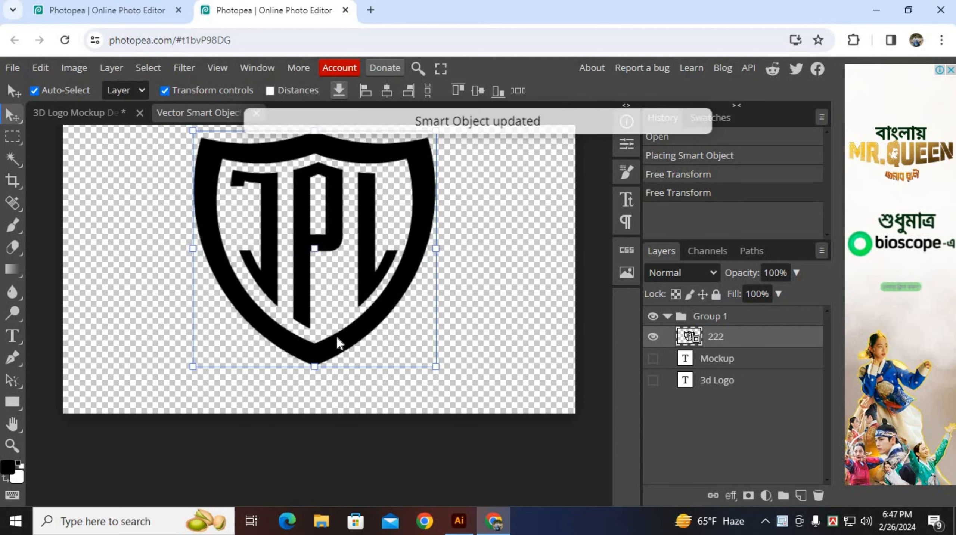
left_click(97, 120)
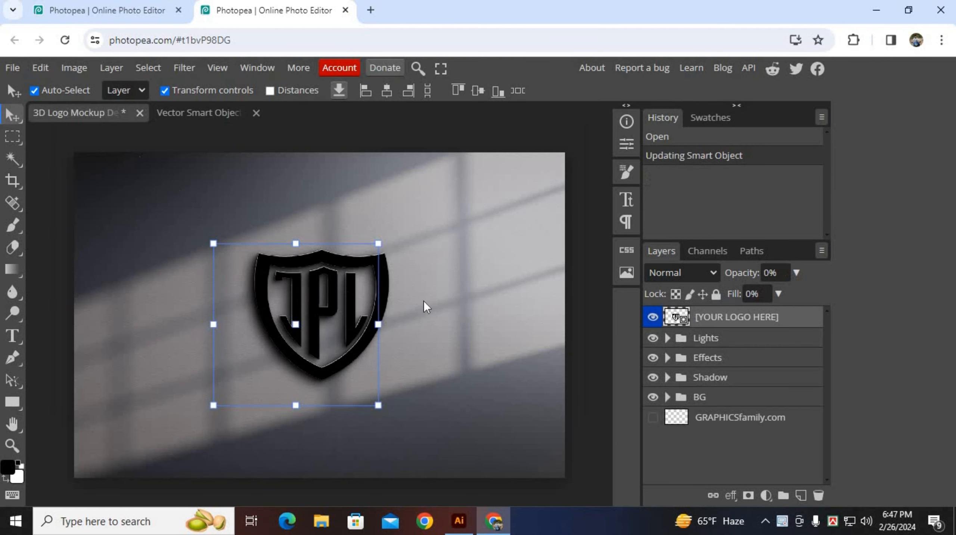
left_click(478, 298)
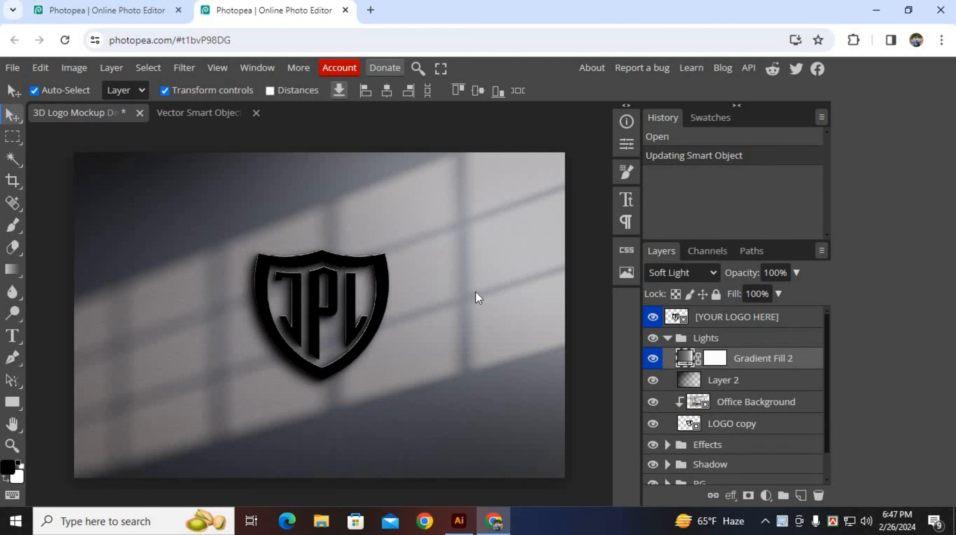